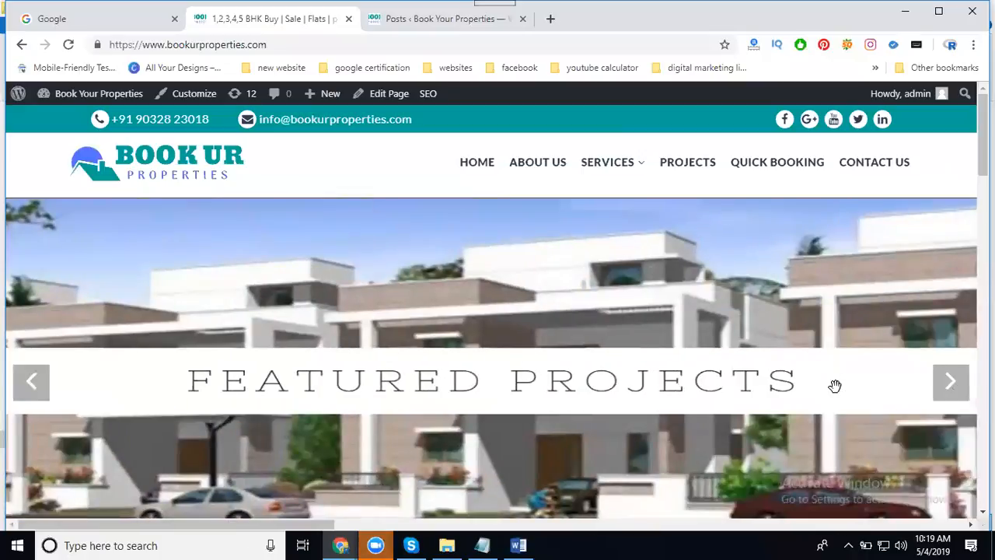
# Step: Open the site's installed plugins list in the WordPress admin and review the plugins it contains
pyautogui.click(412, 19)
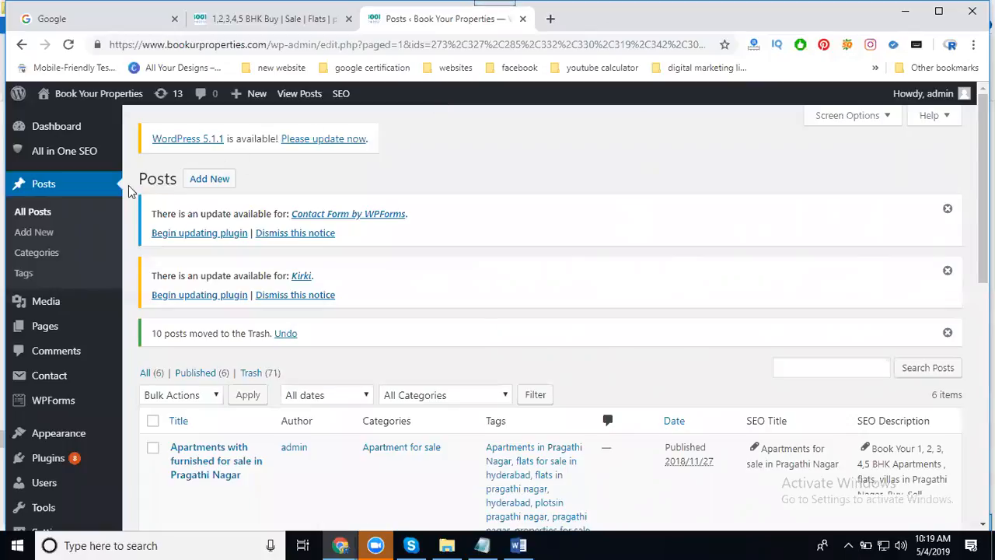
pyautogui.scroll(-3, 57, 315)
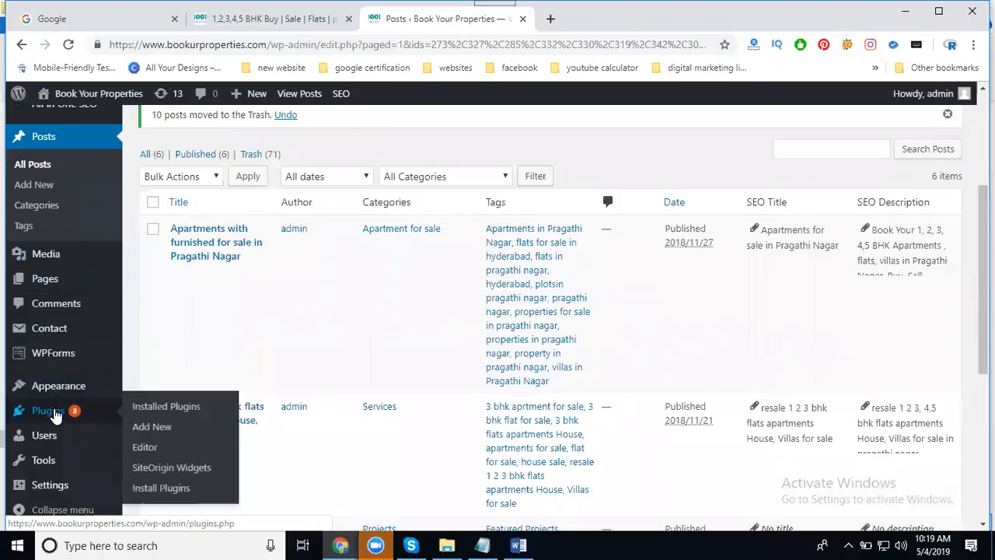
pyautogui.click(54, 413)
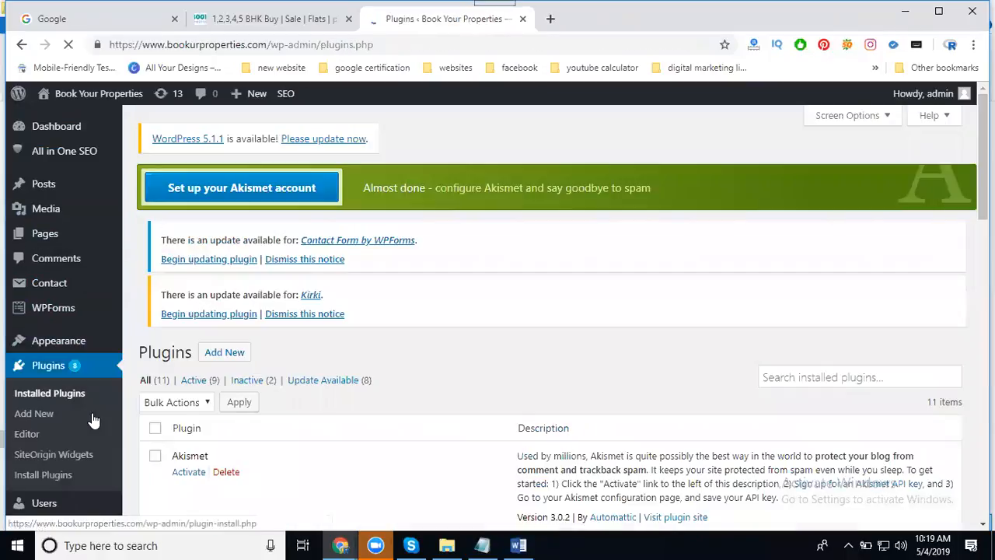
pyautogui.scroll(-10, 363, 308)
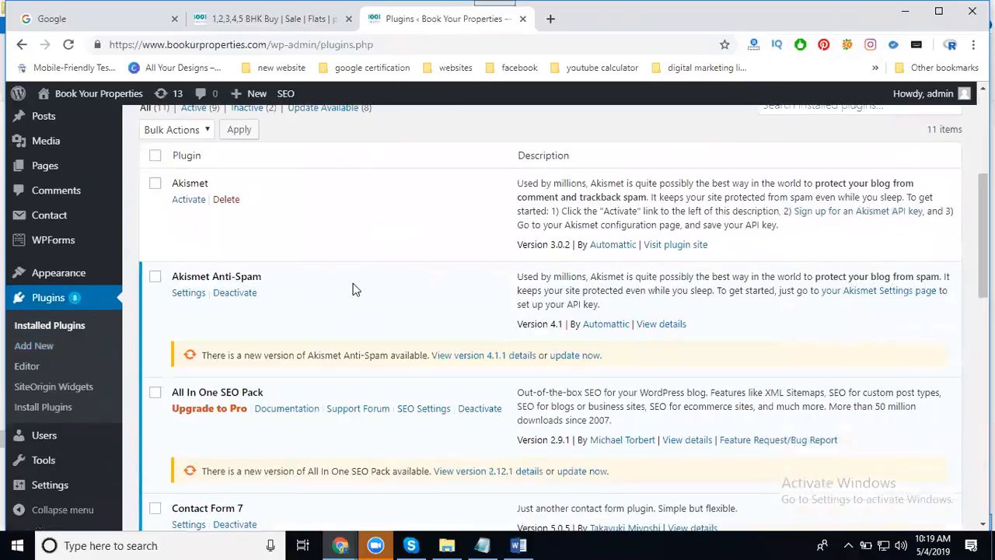
pyautogui.scroll(-4, 262, 322)
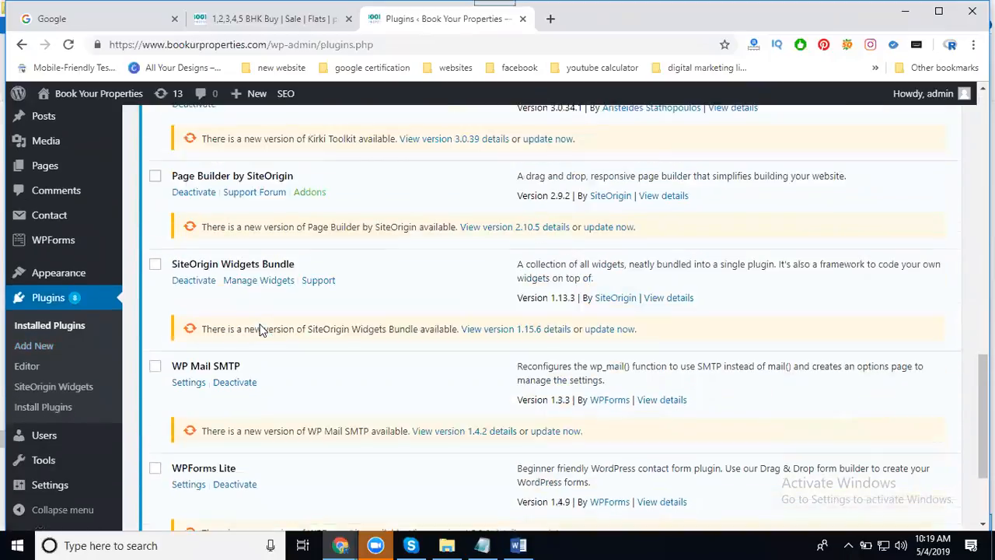
pyautogui.scroll(3, 258, 338)
pyautogui.scroll(6, 256, 342)
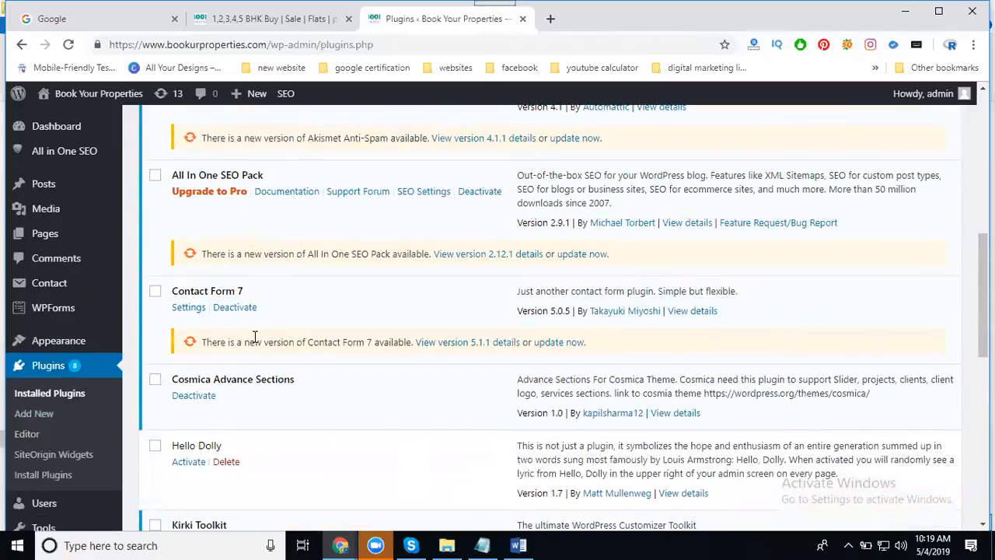
pyautogui.scroll(1, 255, 339)
pyautogui.scroll(6, 253, 336)
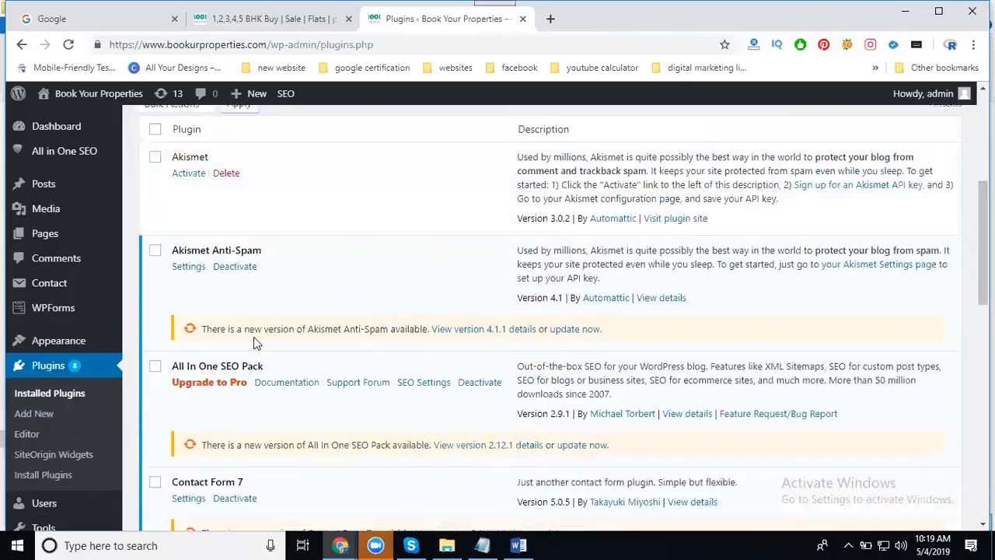
# Step: Open the page for adding new plugins and look through the featured plugins and popular tags
pyautogui.click(218, 184)
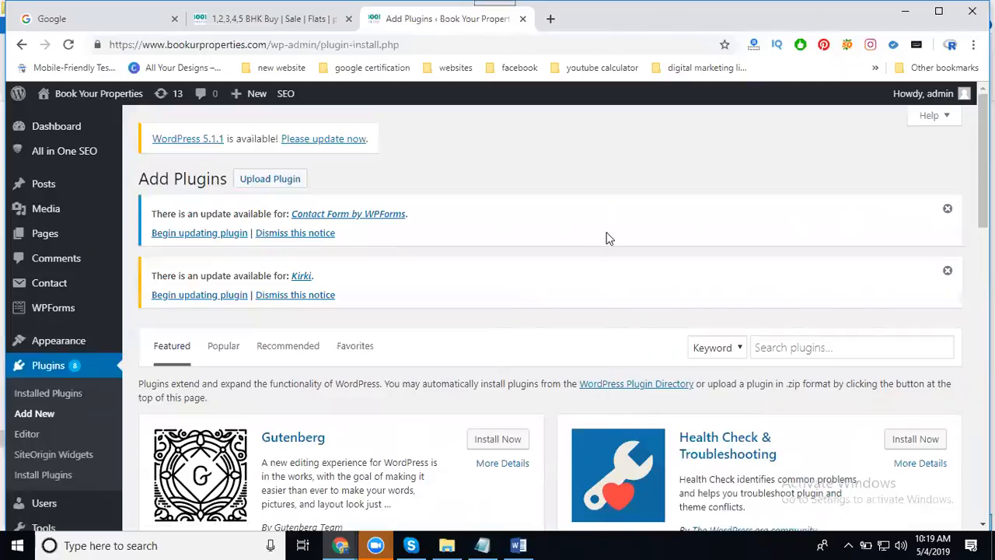
pyautogui.scroll(-4, 611, 239)
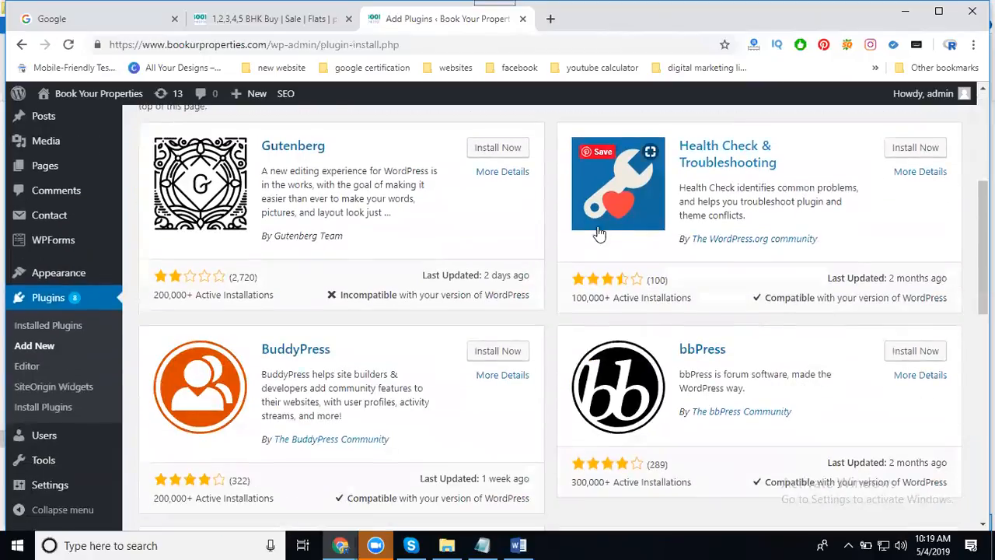
pyautogui.scroll(-9, 673, 347)
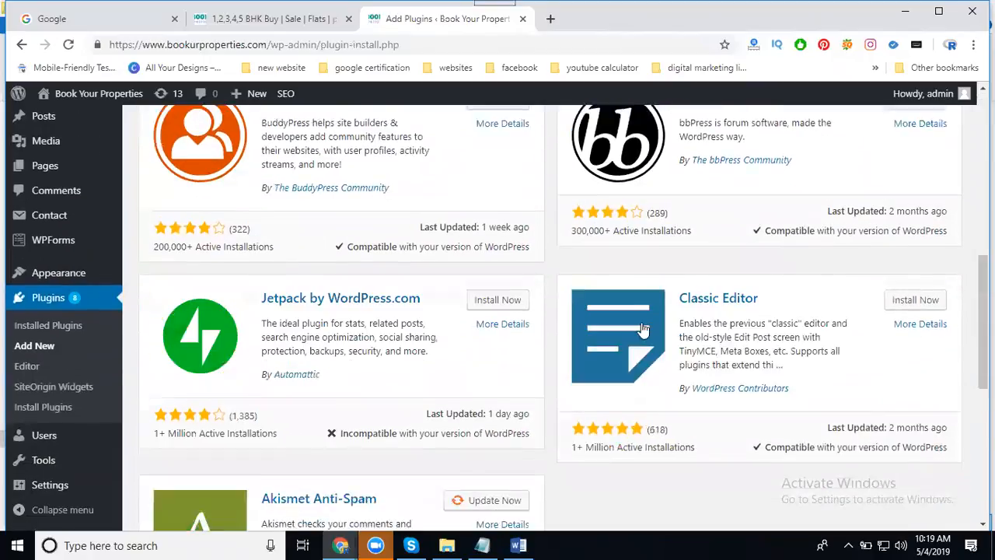
pyautogui.scroll(1, 469, 260)
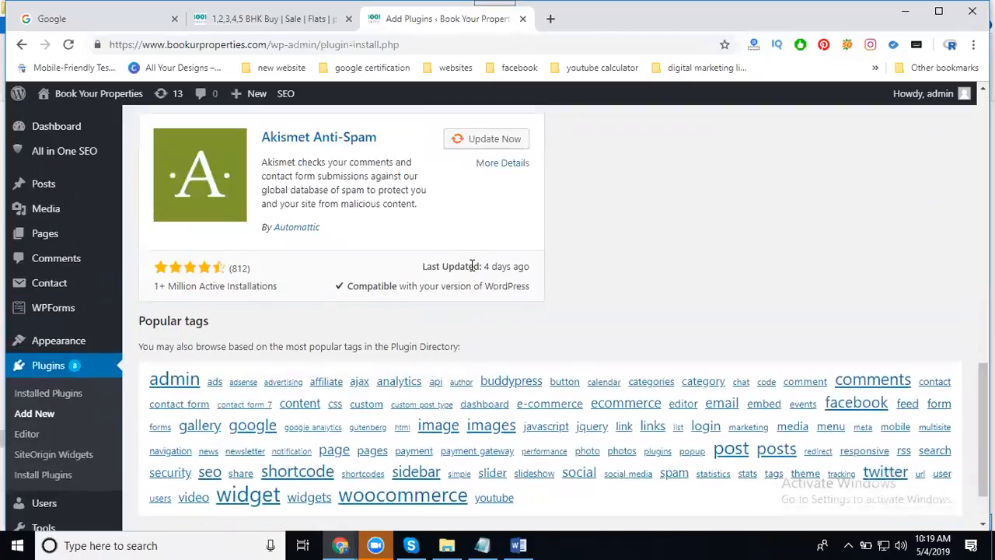
pyautogui.scroll(-1, 447, 271)
pyautogui.scroll(13, 409, 283)
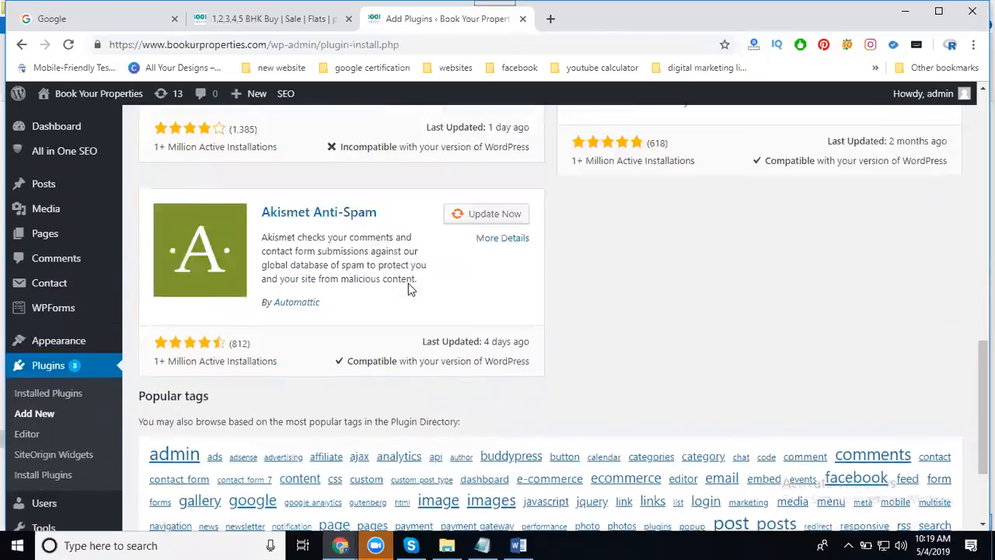
# Step: Search the plugin directory for "google adsense" and look through the matching plugins
pyautogui.click(780, 348)
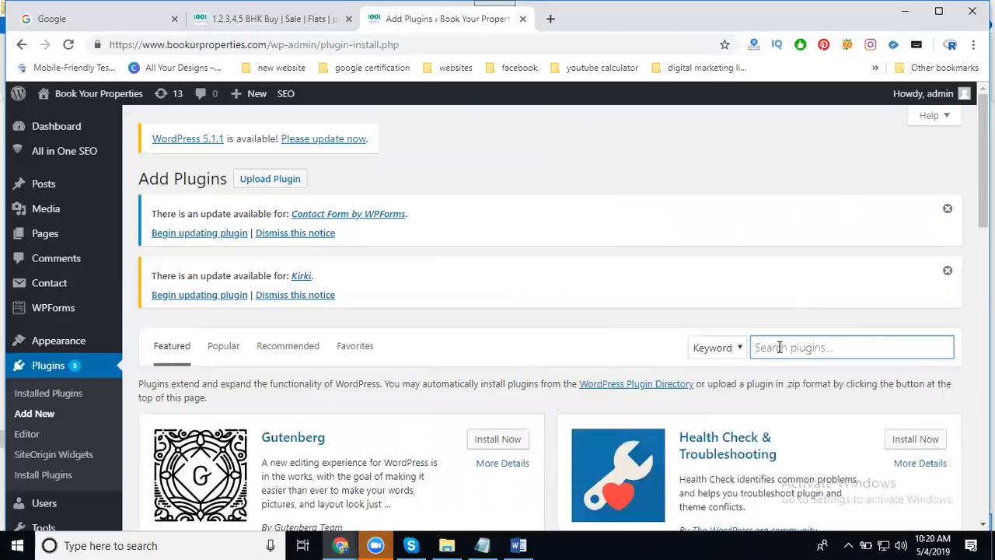
pyautogui.write('google adsense')
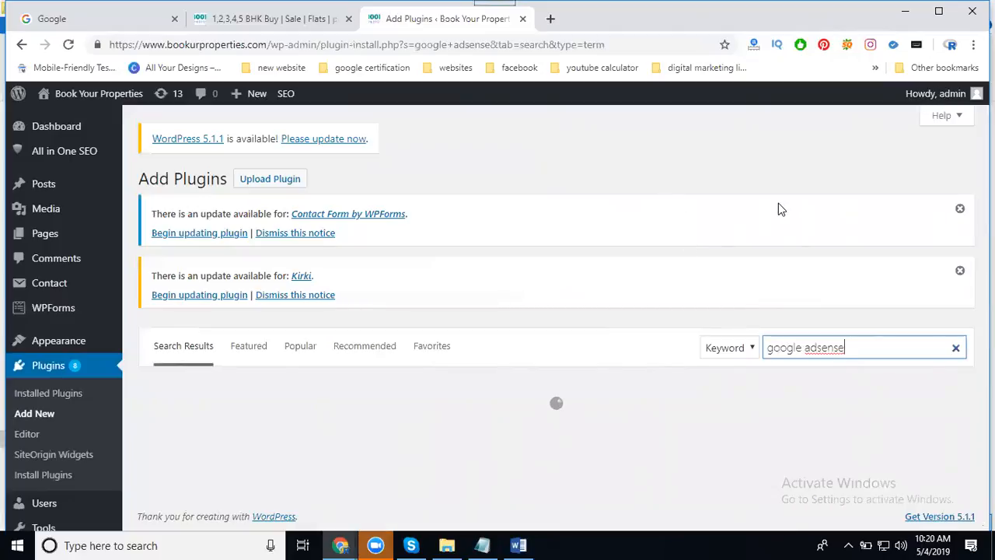
pyautogui.scroll(-2, 778, 204)
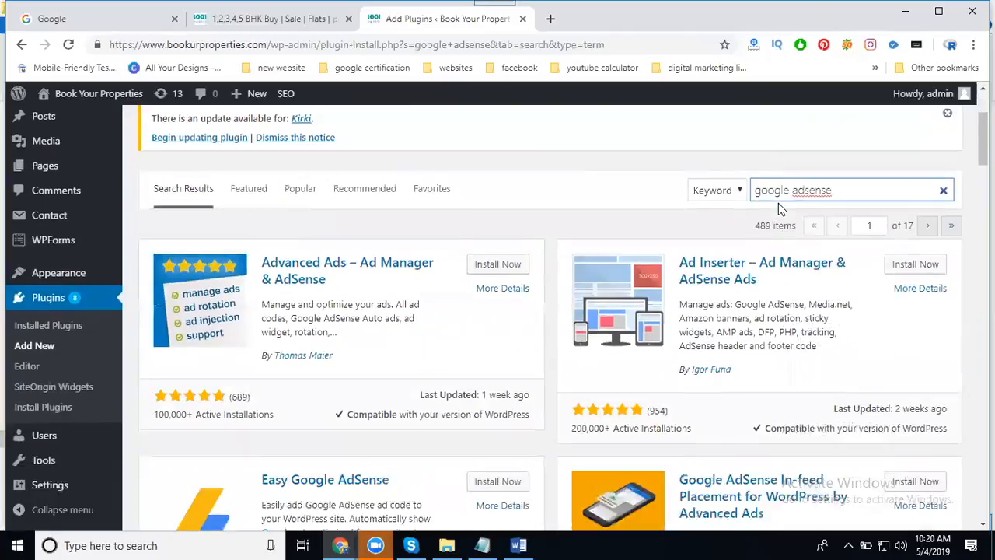
pyautogui.scroll(-1, 779, 203)
pyautogui.scroll(-2, 492, 276)
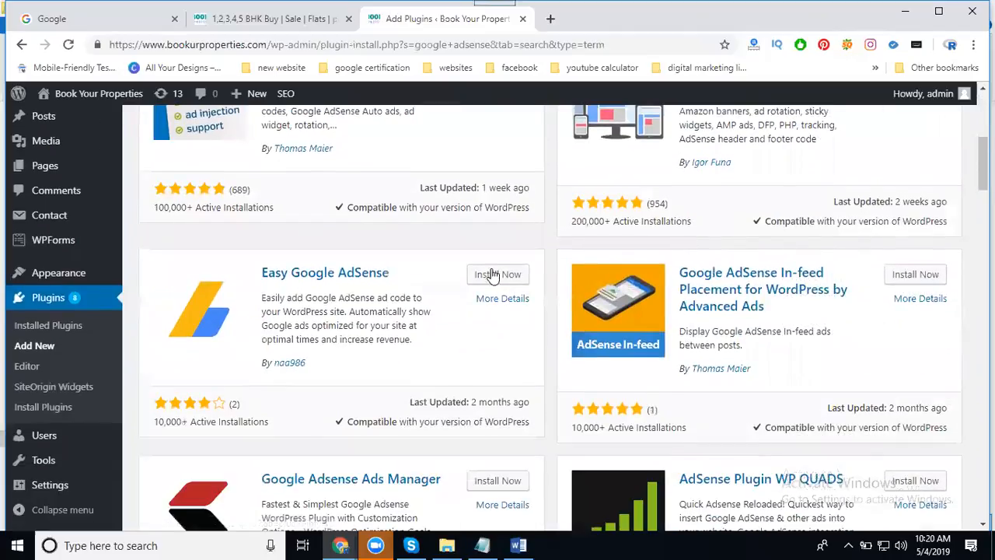
pyautogui.scroll(-3, 513, 284)
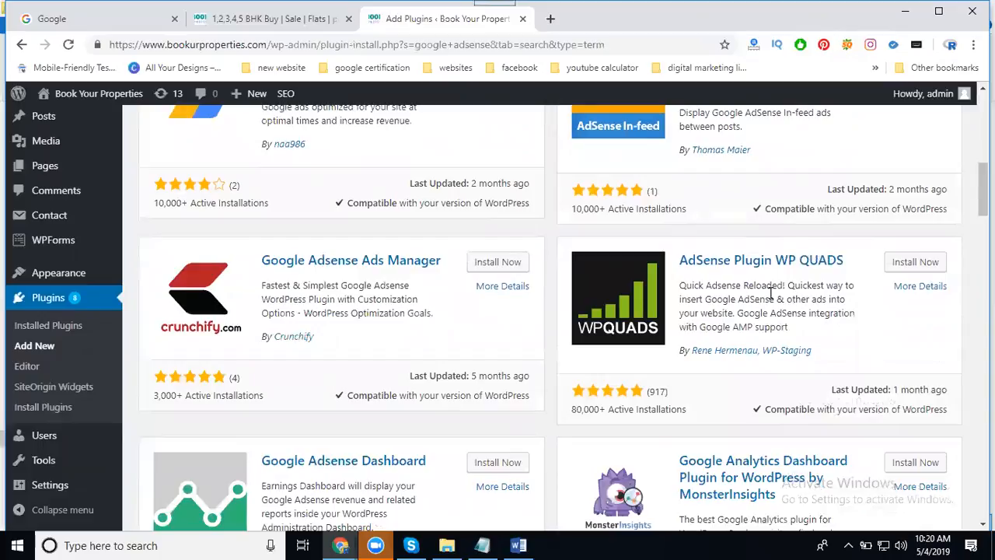
# Step: Switch to the live Book Ur Properties homepage and examine it down to the advertisement in the footer
pyautogui.click(315, 20)
pyautogui.scroll(-10, 620, 289)
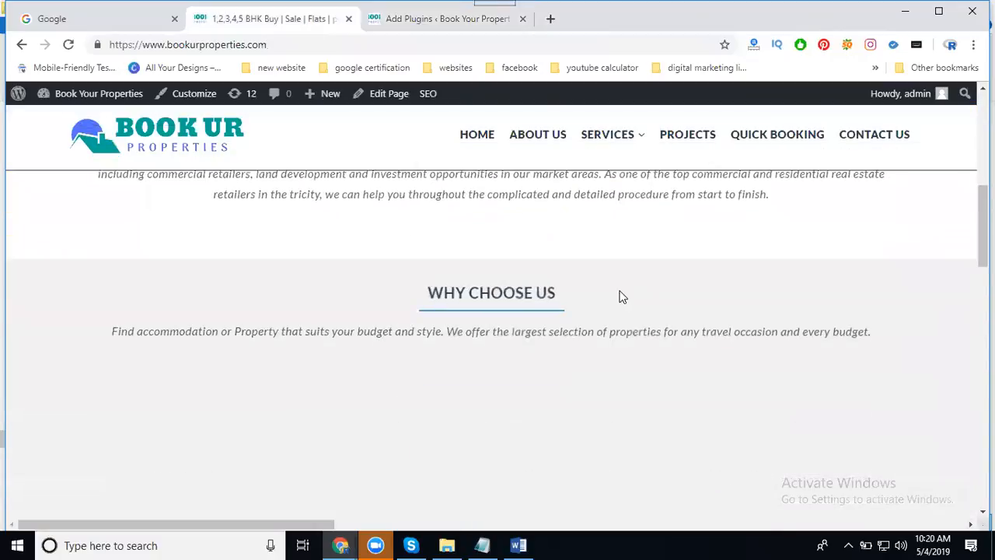
pyautogui.scroll(-10, 622, 296)
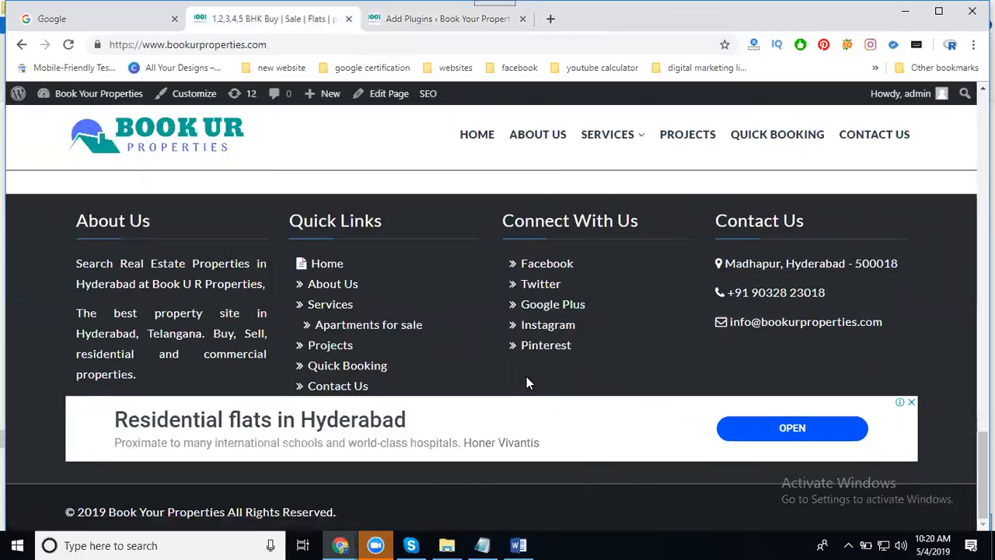
pyautogui.scroll(10, 527, 377)
pyautogui.scroll(10, 526, 376)
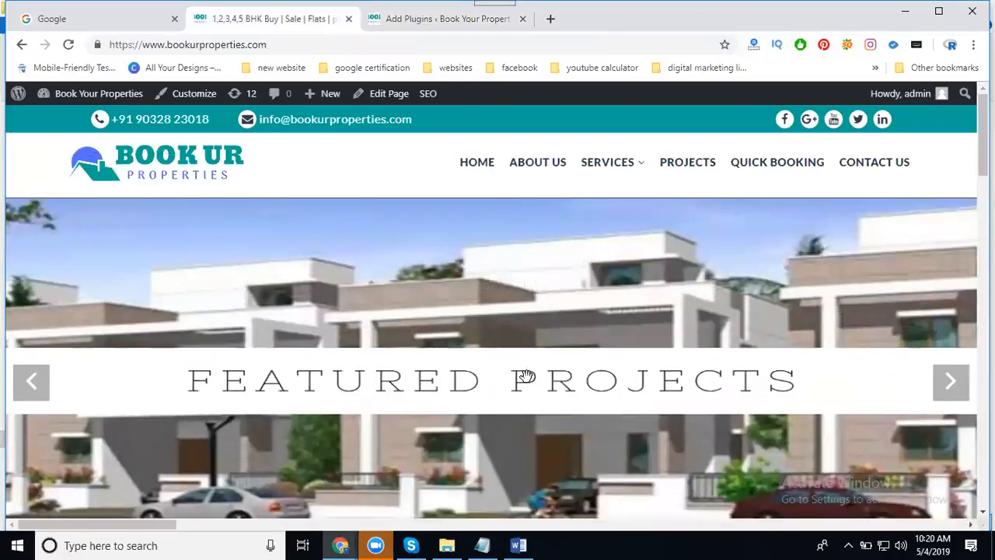
# Step: Return to the plugin search, replace the keyword with "seo" and review the first matching plugins
pyautogui.click(422, 21)
pyautogui.scroll(8, 605, 408)
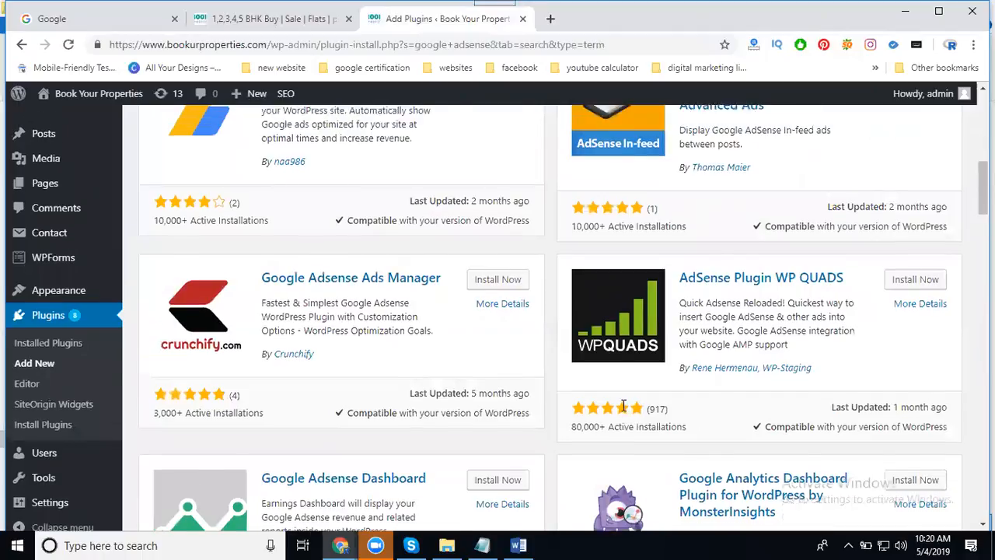
pyautogui.tripleClick(787, 348)
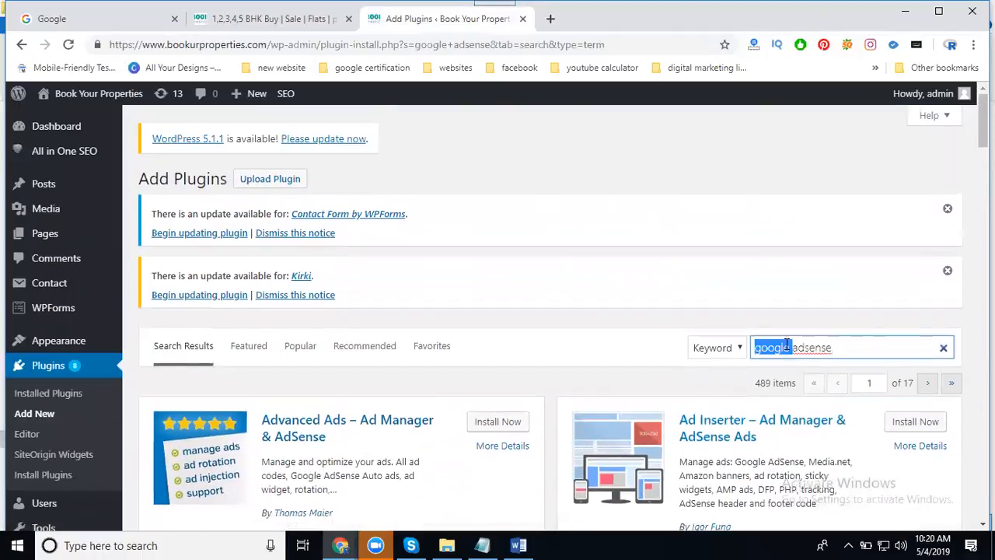
pyautogui.write('seo')
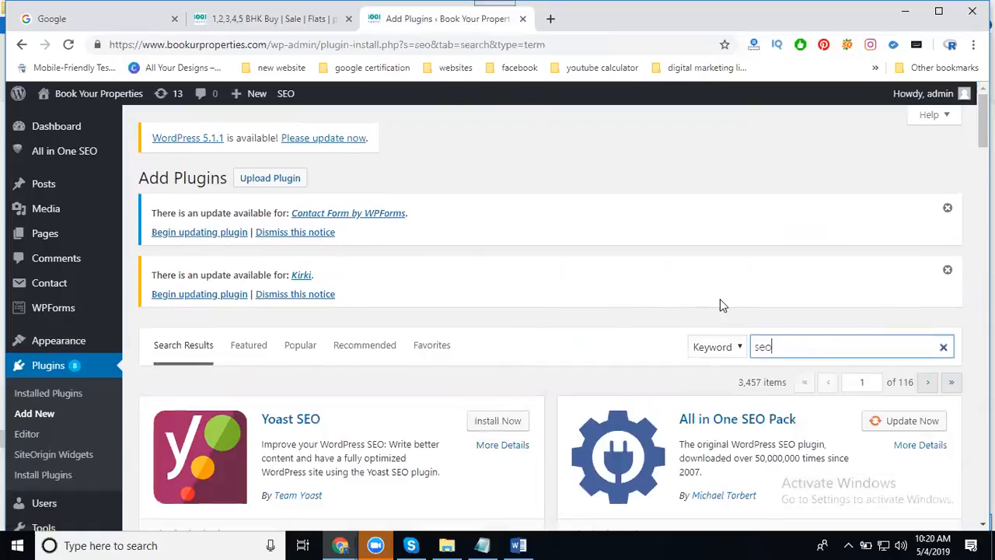
pyautogui.scroll(-3, 722, 304)
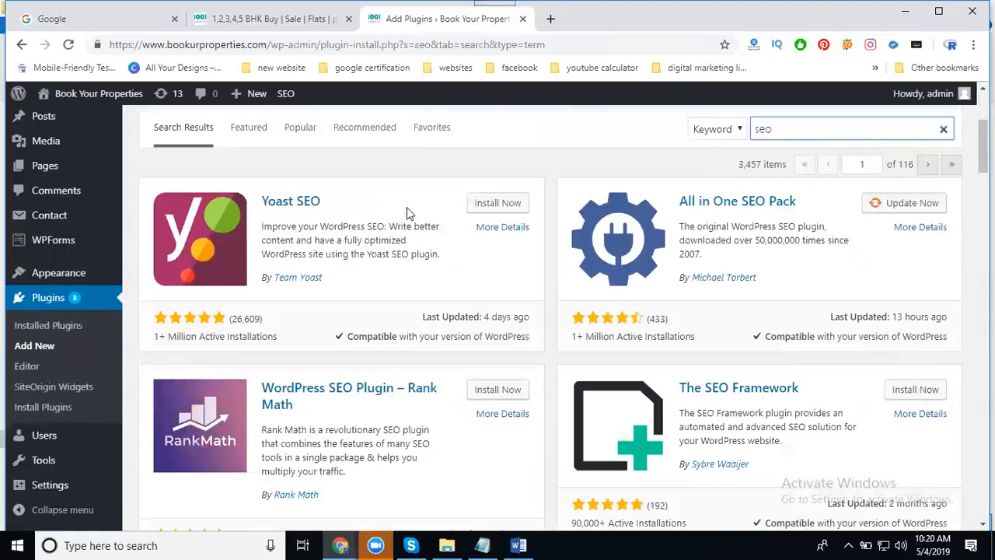
# Step: Browse the popular plugins and search the directory for "seo" again
pyautogui.click(304, 134)
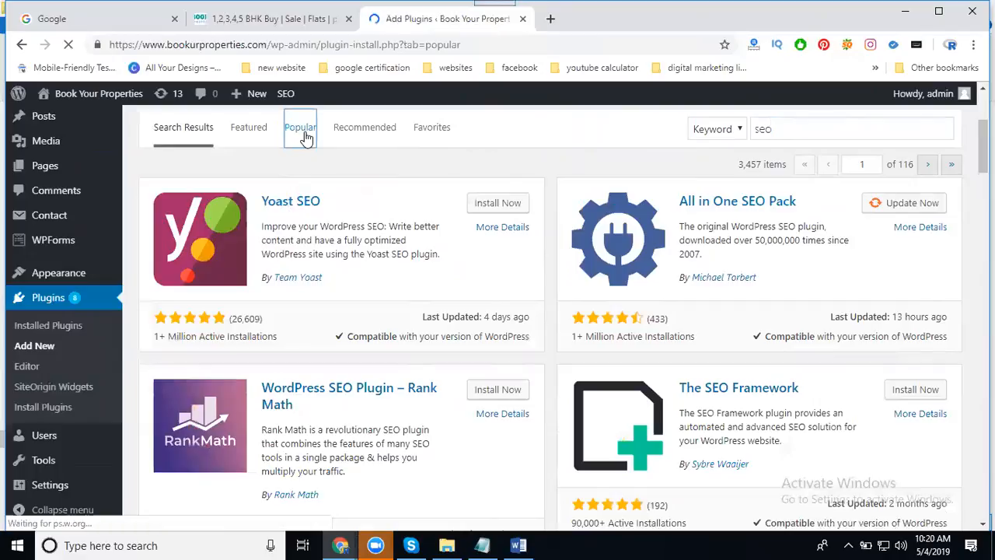
pyautogui.scroll(-3, 562, 256)
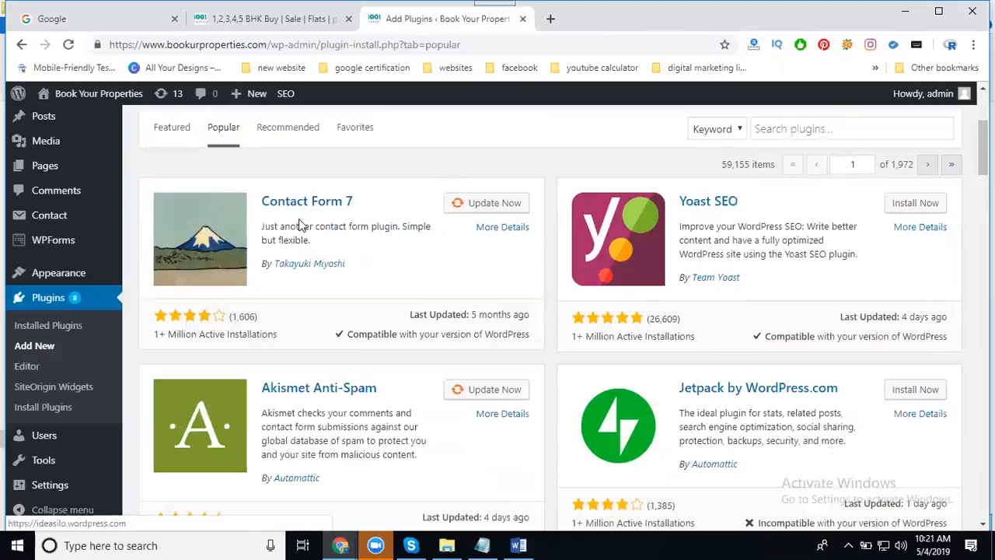
pyautogui.click(778, 134)
pyautogui.write('seo')
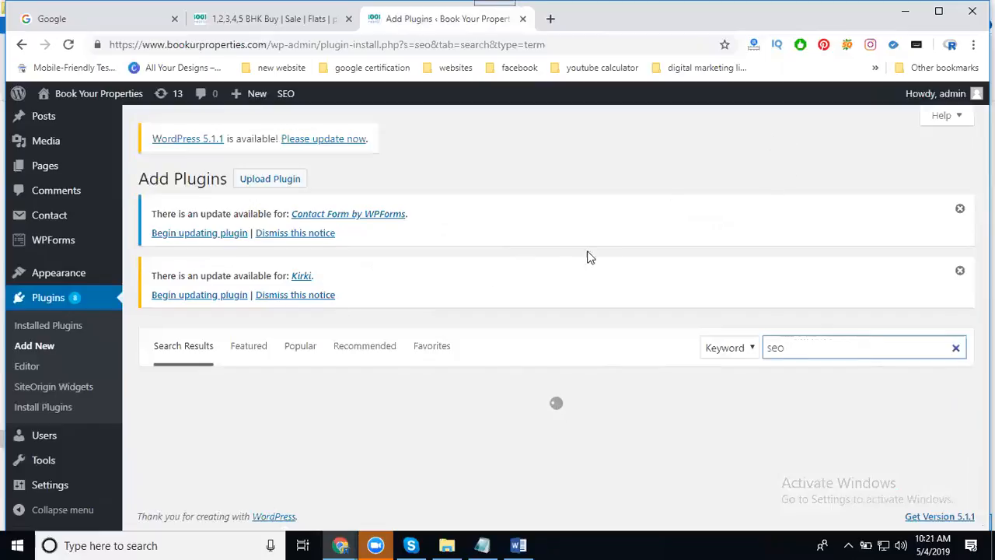
pyautogui.scroll(-3, 365, 195)
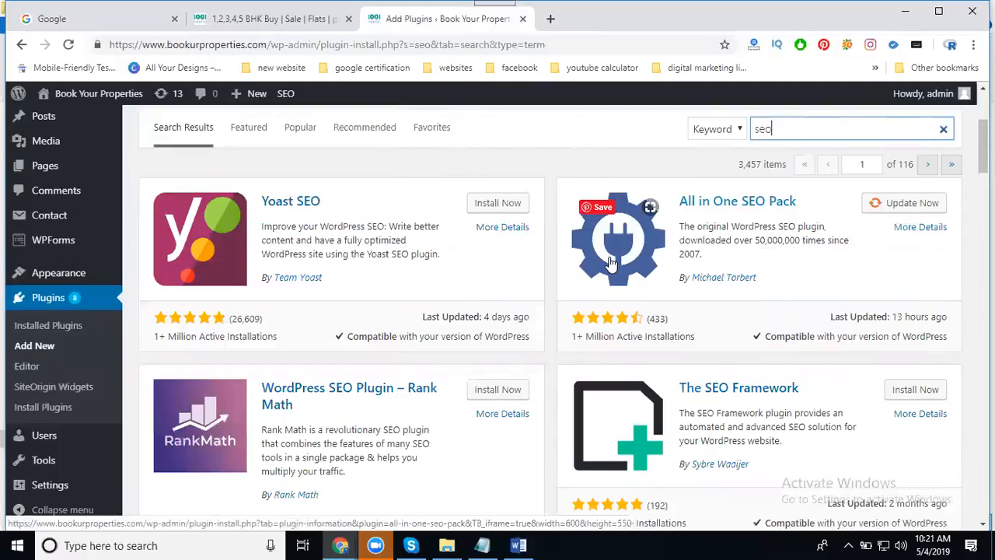
# Step: View the details of All in One SEO Pack, close them and open the plugin's general settings
pyautogui.click(688, 199)
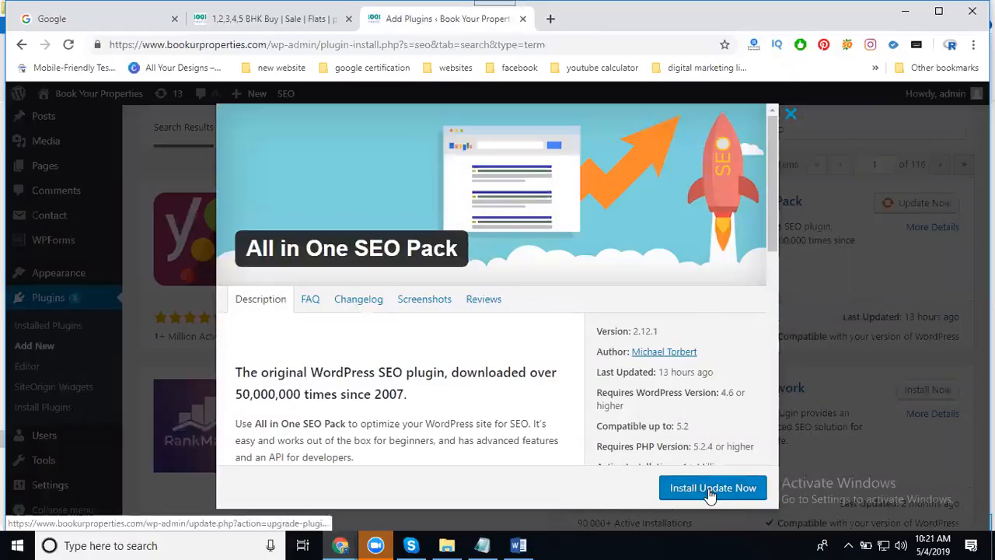
pyautogui.click(791, 117)
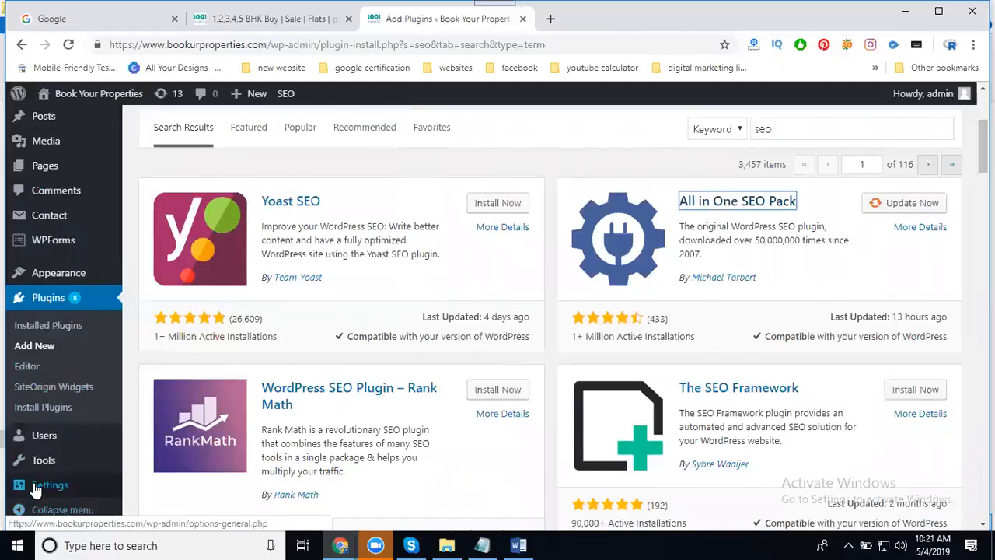
pyautogui.scroll(2, 37, 486)
pyautogui.scroll(1, 38, 482)
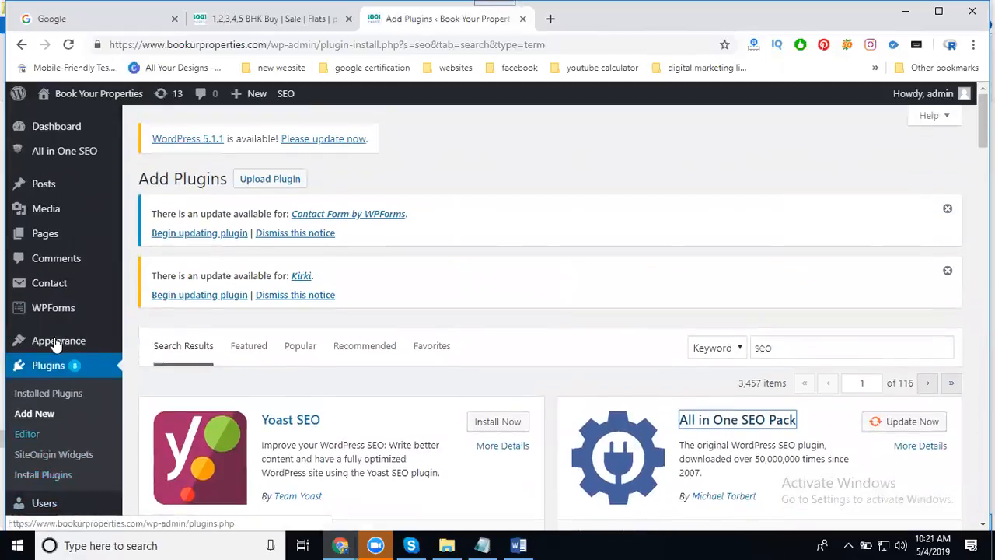
pyautogui.click(56, 158)
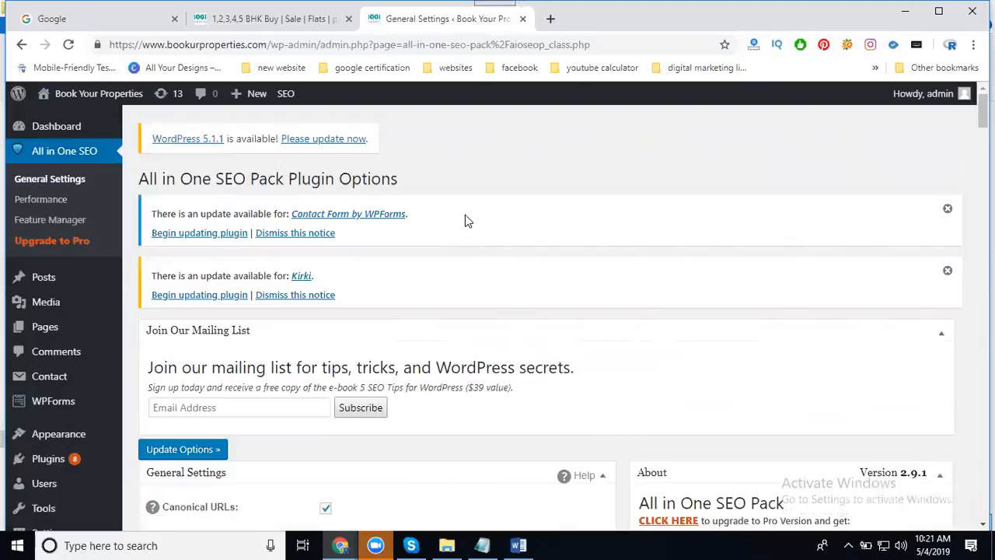
# Step: Open the list of all pages and examine its SEO Title column
pyautogui.click(49, 328)
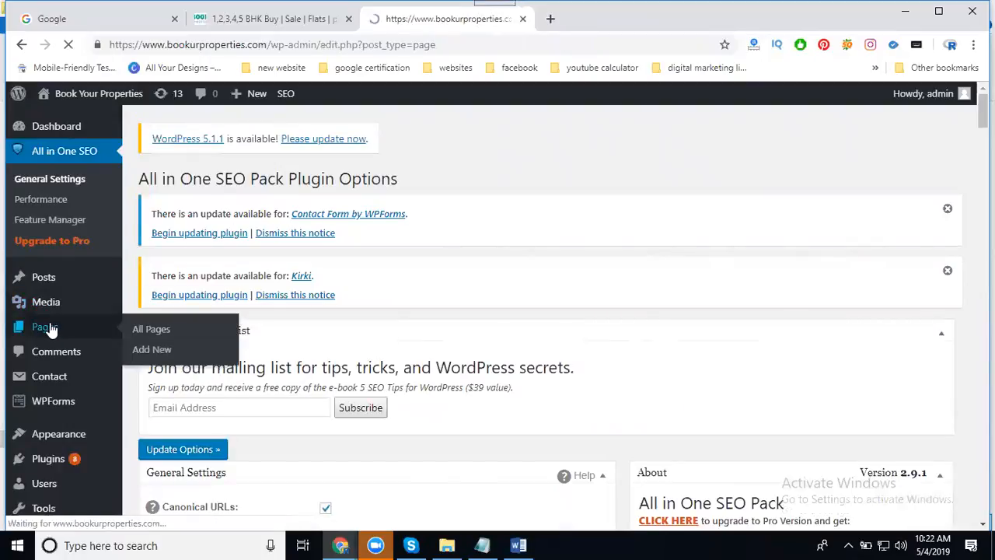
pyautogui.scroll(-3, 408, 247)
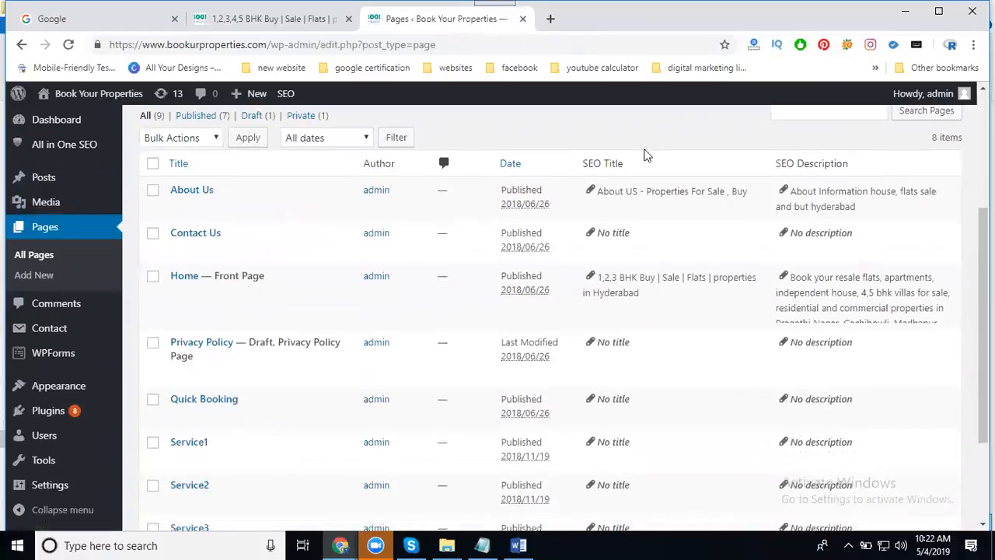
pyautogui.moveTo(585, 163); pyautogui.dragTo(623, 164)
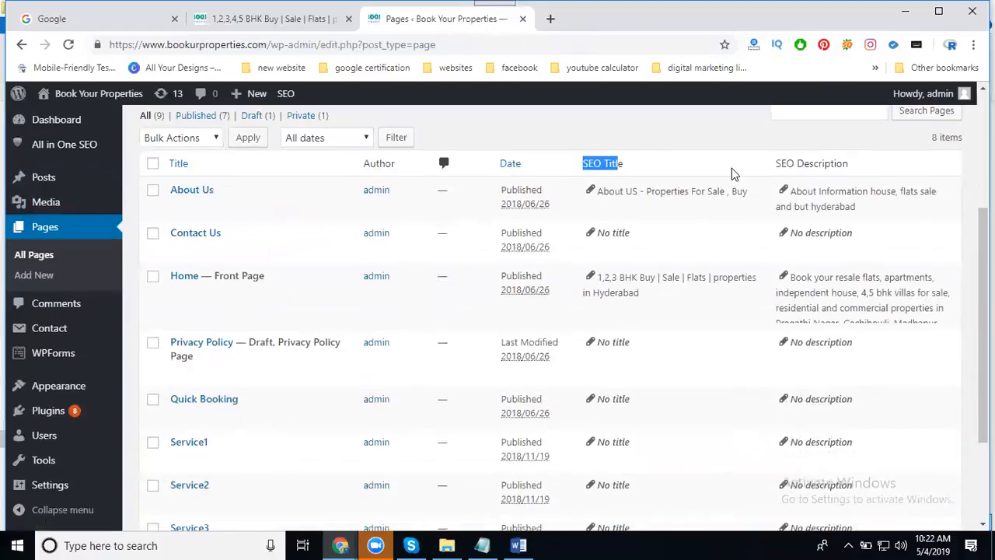
# Step: Examine the SEO Description column of the pages list, and open the list of all posts to review its SEO columns
pyautogui.moveTo(775, 163); pyautogui.dragTo(858, 167)
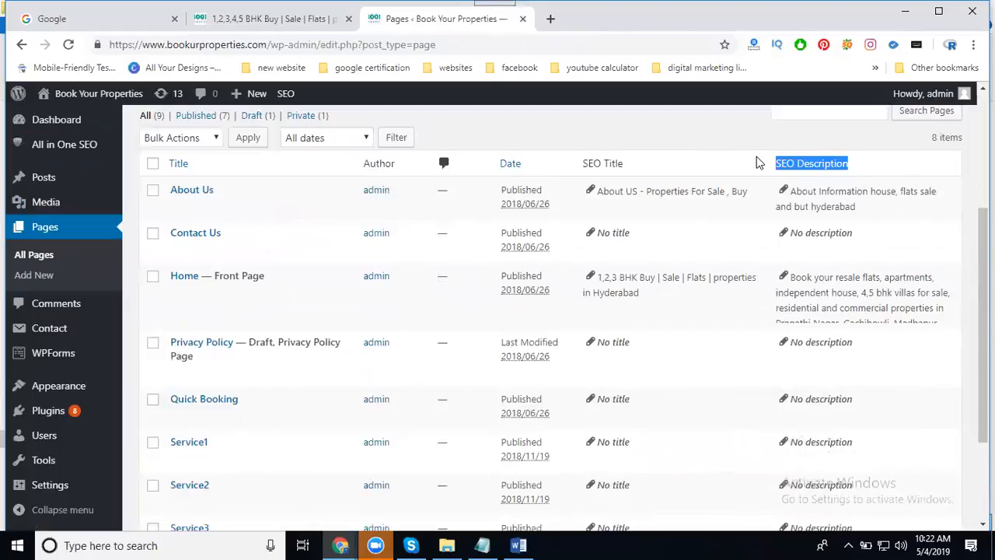
pyautogui.scroll(-3, 652, 196)
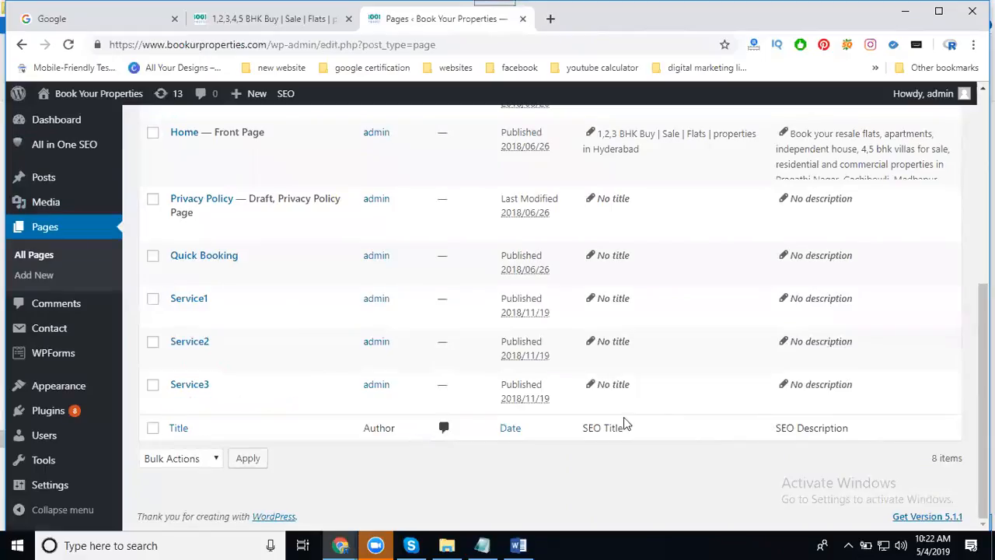
pyautogui.click(53, 179)
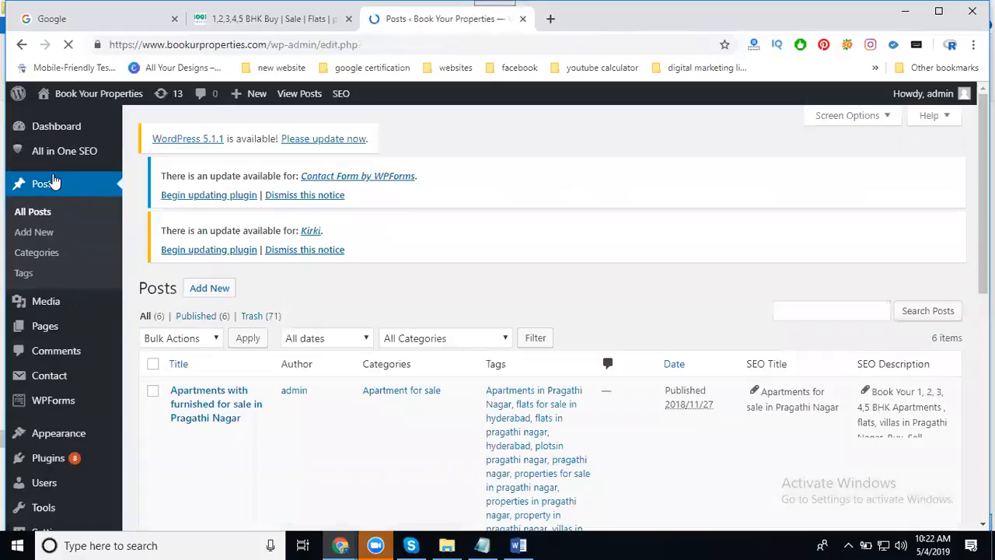
pyautogui.scroll(-3, 506, 245)
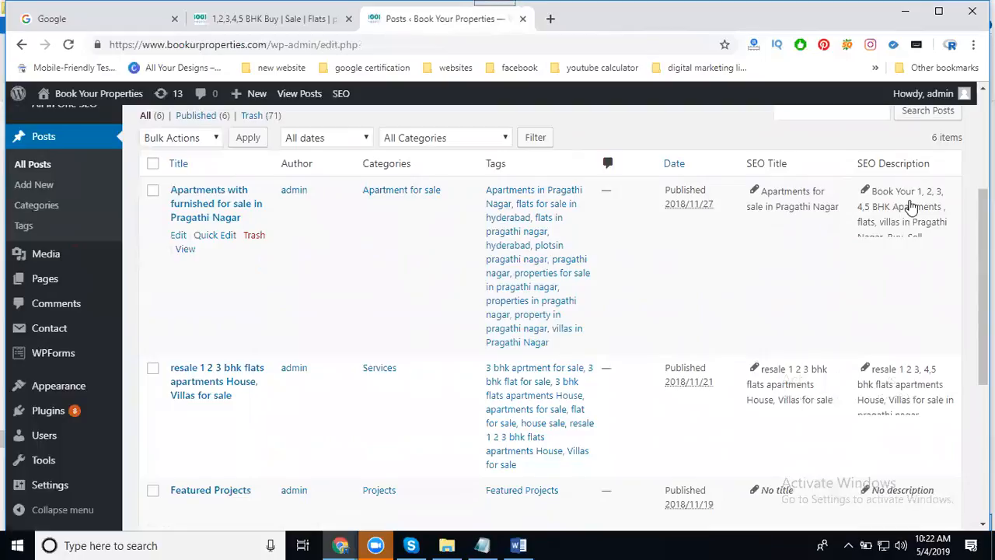
# Step: Open the post "Apartments with furnished for sale in Pragathi Nagar" for editing and examine its All in One SEO Pack title and description limits
pyautogui.click(177, 237)
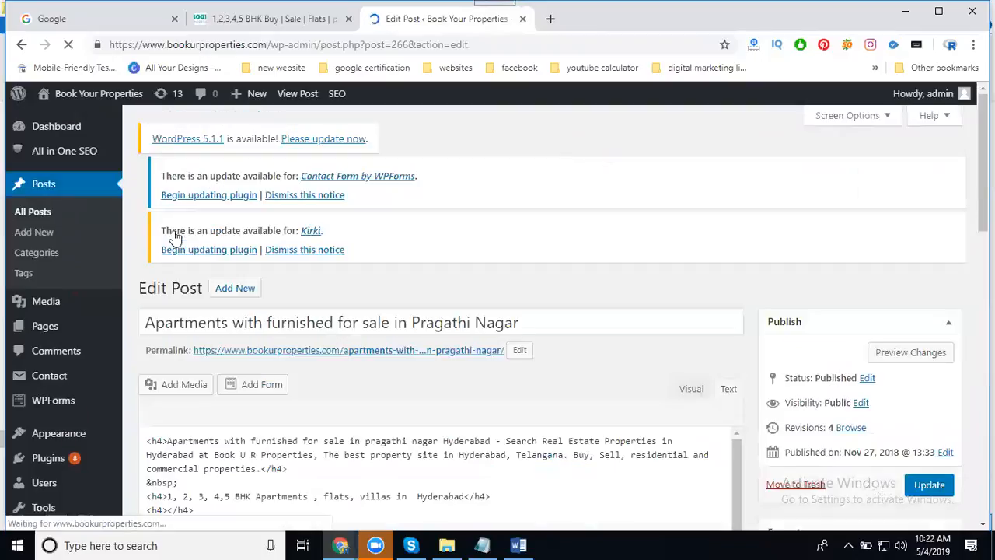
pyautogui.scroll(-6, 587, 272)
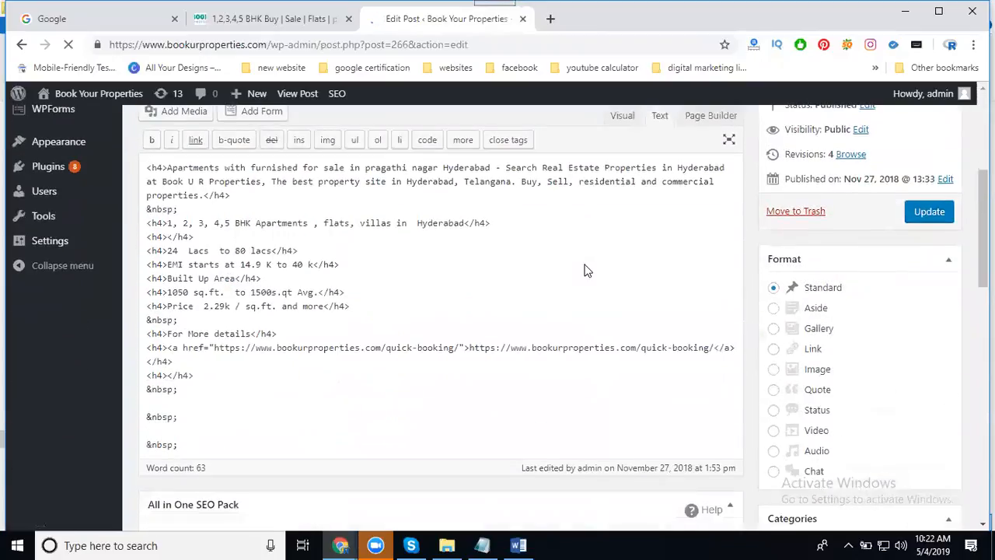
pyautogui.scroll(-2, 586, 272)
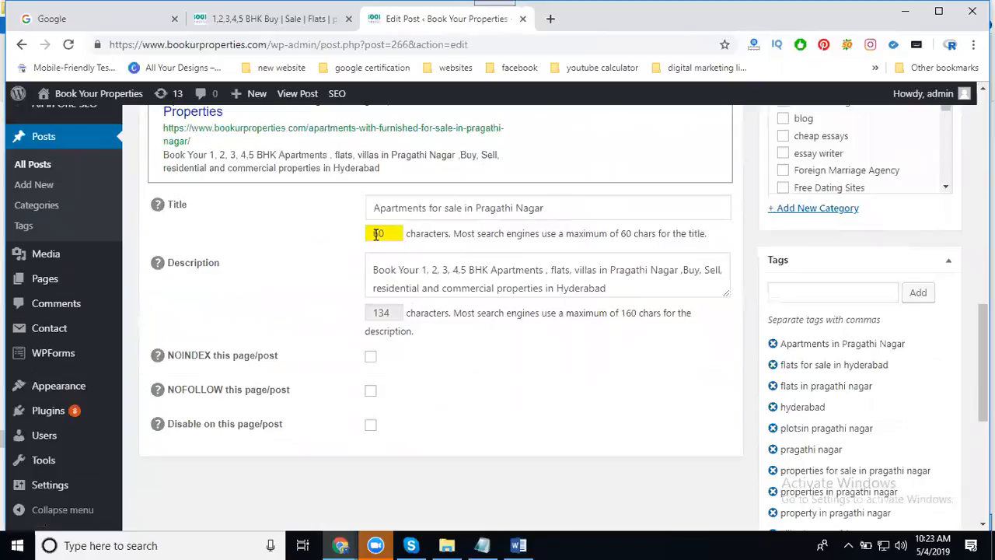
pyautogui.moveTo(375, 234); pyautogui.dragTo(402, 235)
pyautogui.moveTo(621, 313); pyautogui.dragTo(638, 313)
pyautogui.moveTo(767, 260); pyautogui.dragTo(776, 278)
pyautogui.click(781, 260)
pyautogui.click(781, 261)
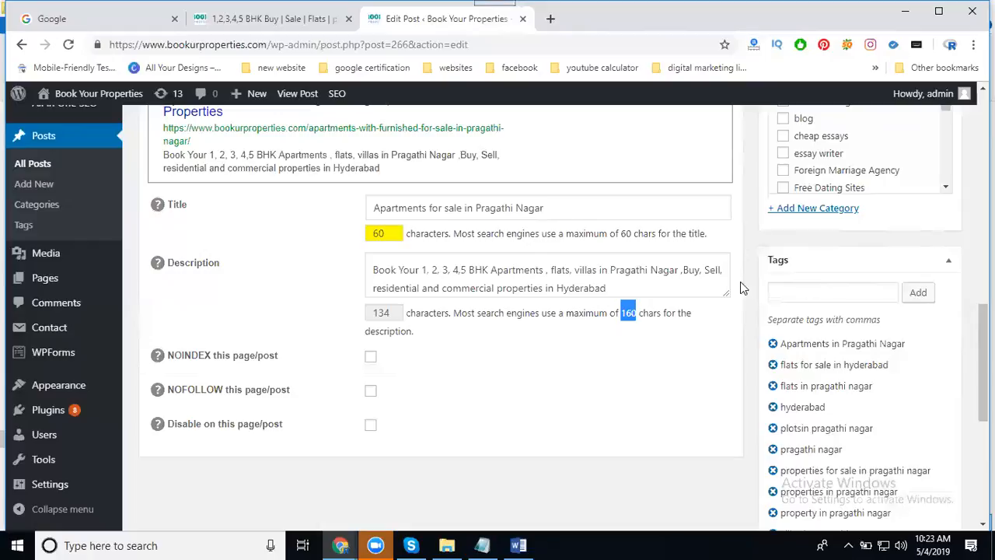
pyautogui.scroll(2, 66, 259)
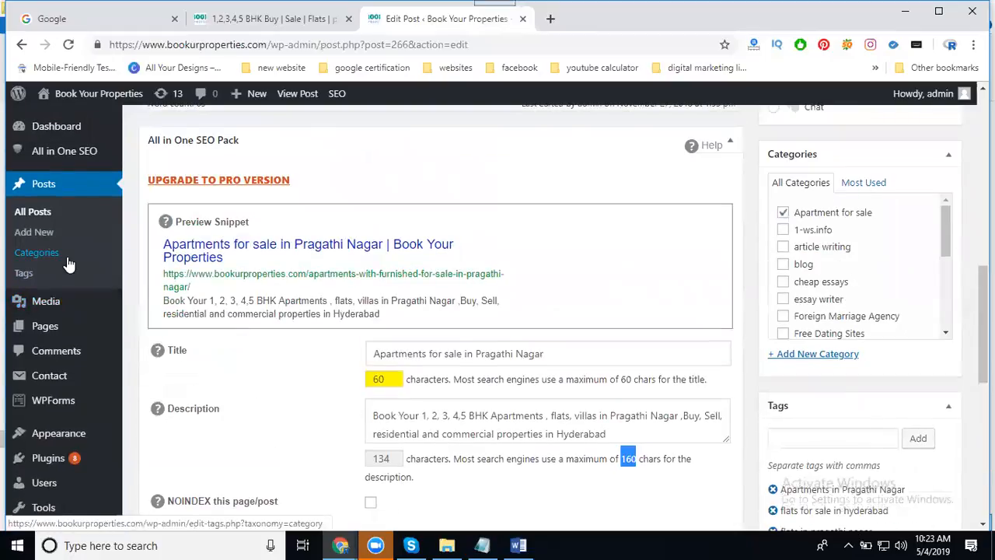
# Step: Return to the list of all posts and view the Services category page on the live website
pyautogui.click(36, 215)
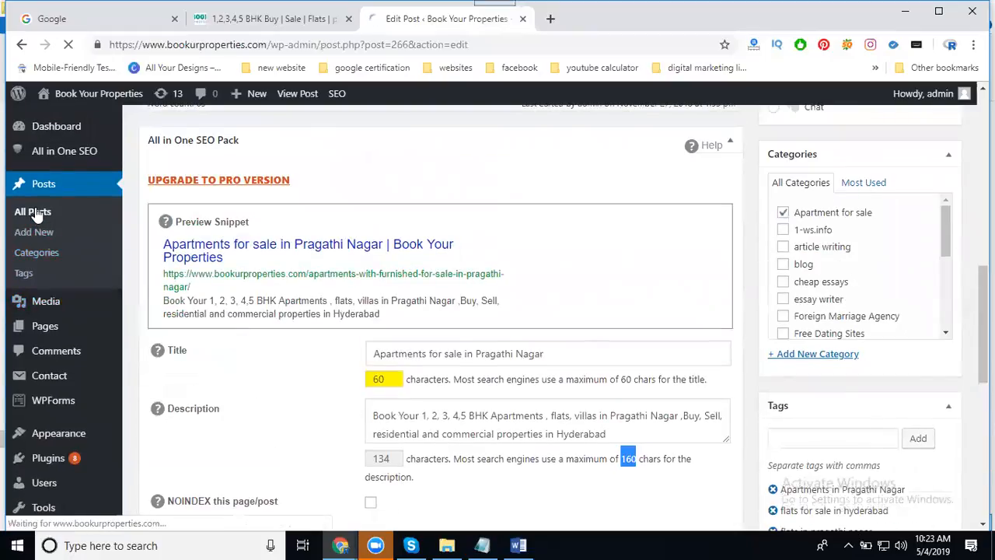
pyautogui.click(208, 22)
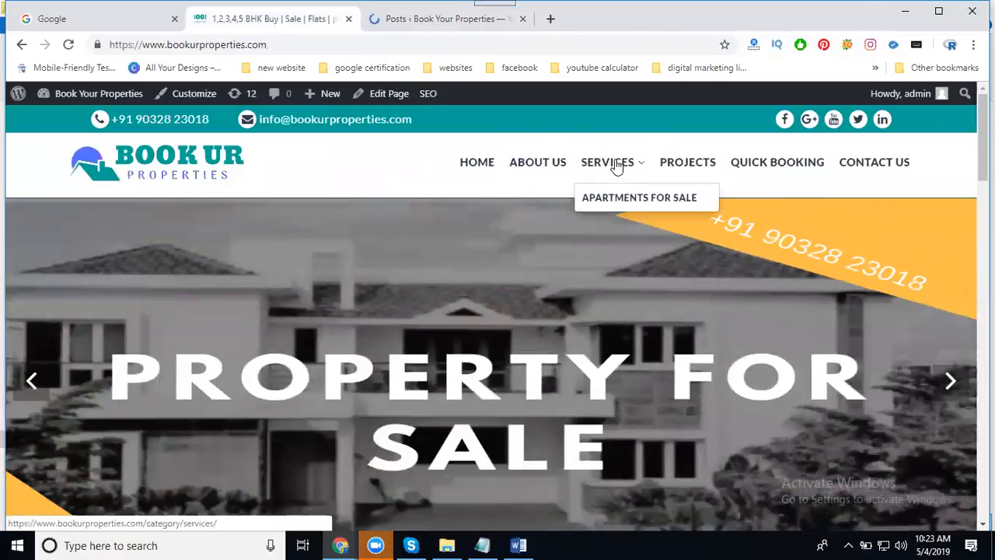
pyautogui.click(616, 165)
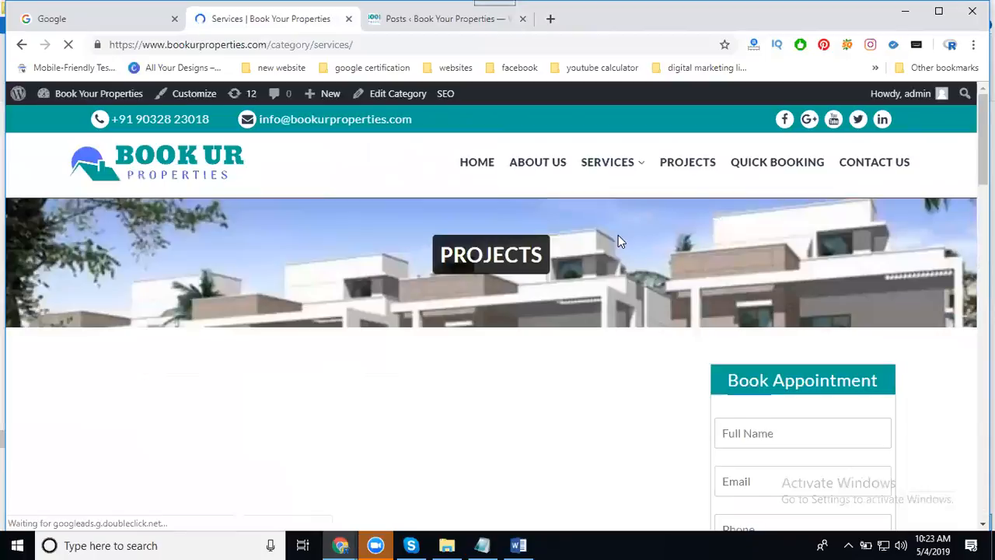
pyautogui.scroll(-5, 618, 235)
pyautogui.scroll(5, 619, 241)
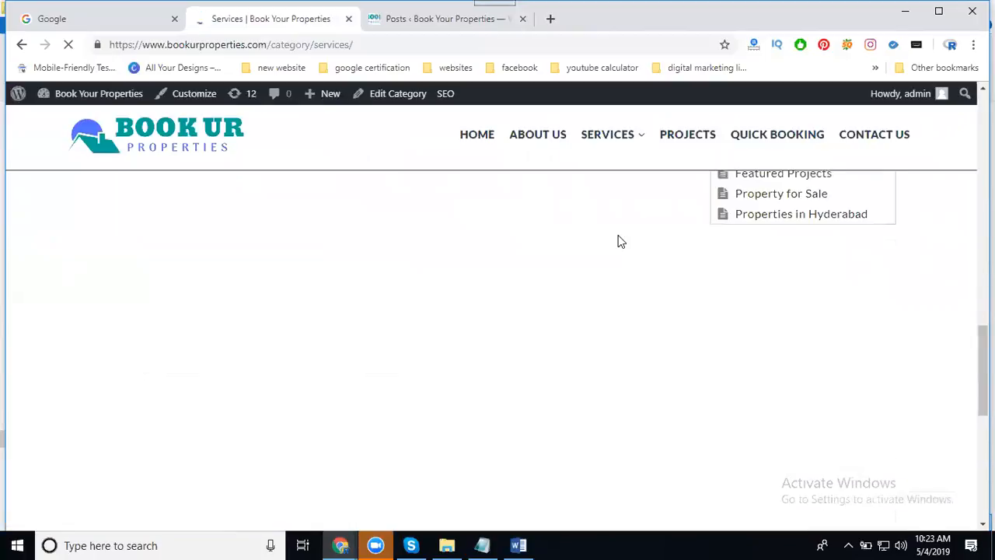
pyautogui.scroll(3, 618, 241)
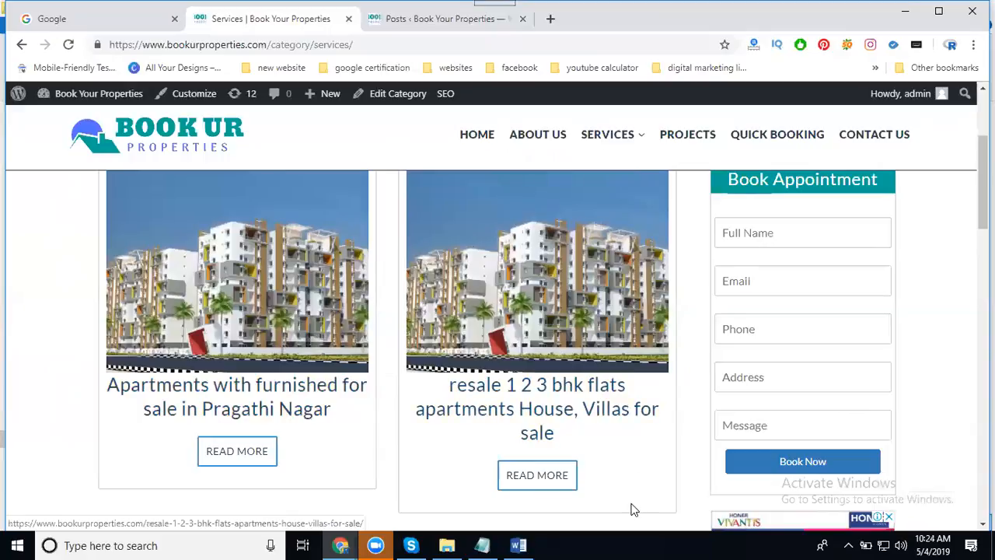
# Step: Search Google for "villas for sale in pragathi nagar hyderabad" and return to the website's Services page
pyautogui.hotkey('ctrl', 'shift', 'Tab')
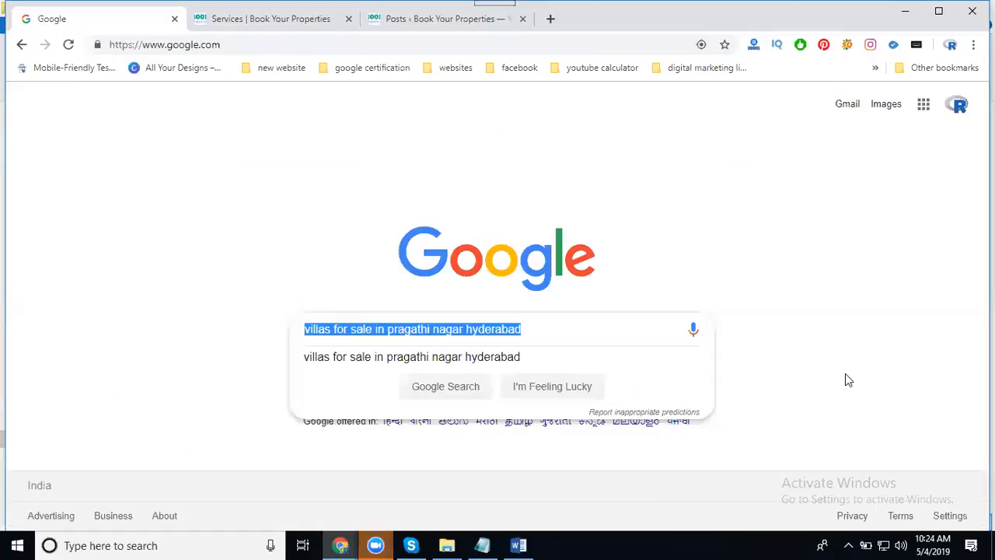
pyautogui.press('Return')
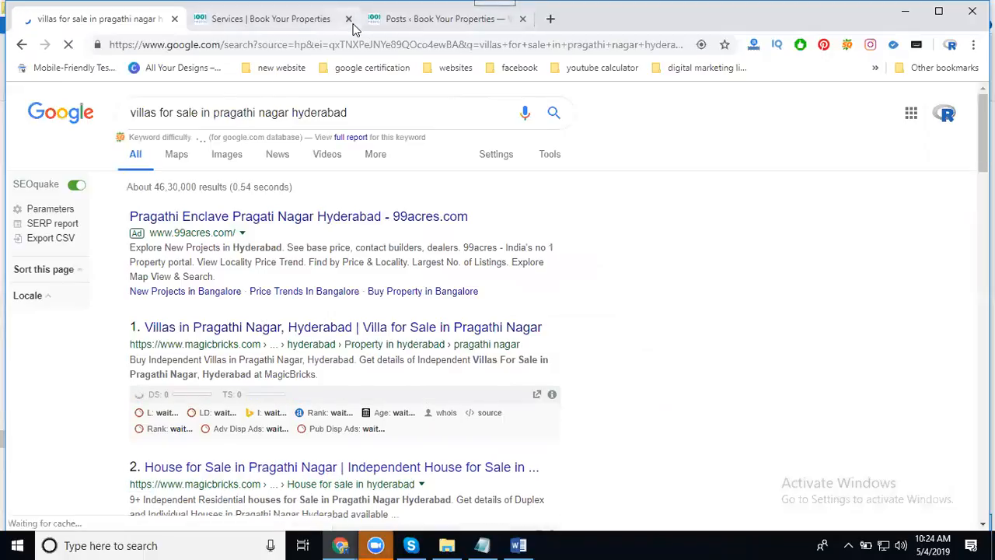
pyautogui.click(295, 28)
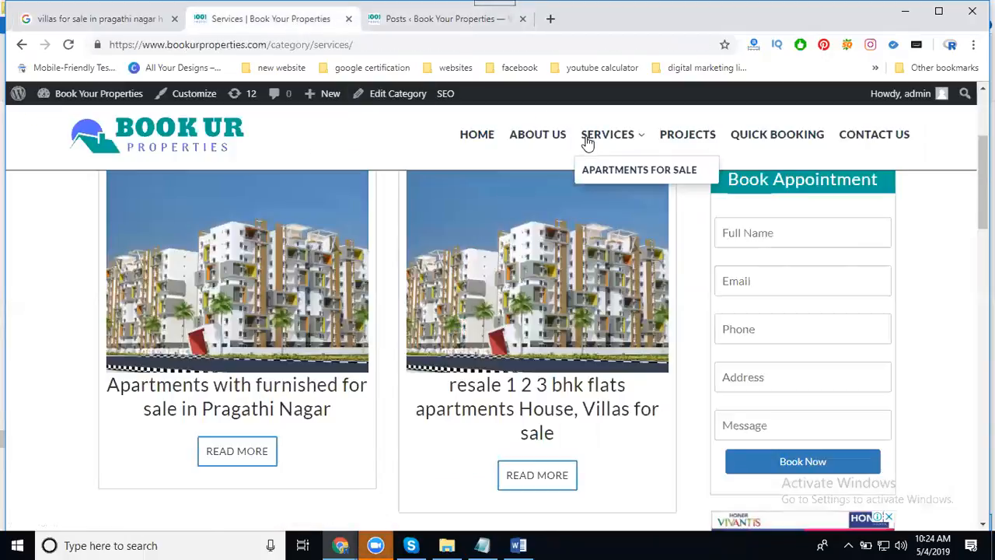
# Step: Create a new post from the WordPress posts list and title it "villas for sale in pragathi nagar hyderabad"
pyautogui.click(406, 19)
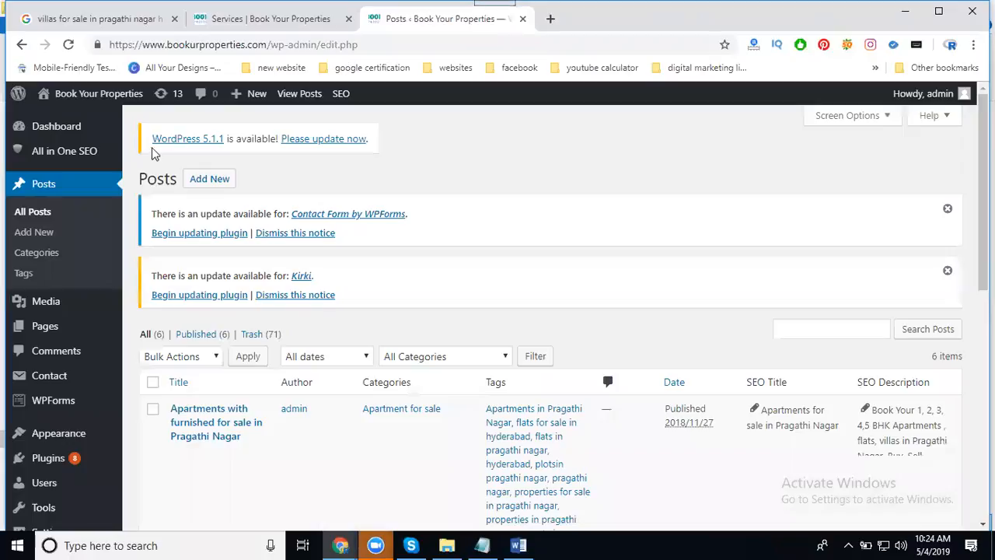
pyautogui.click(210, 183)
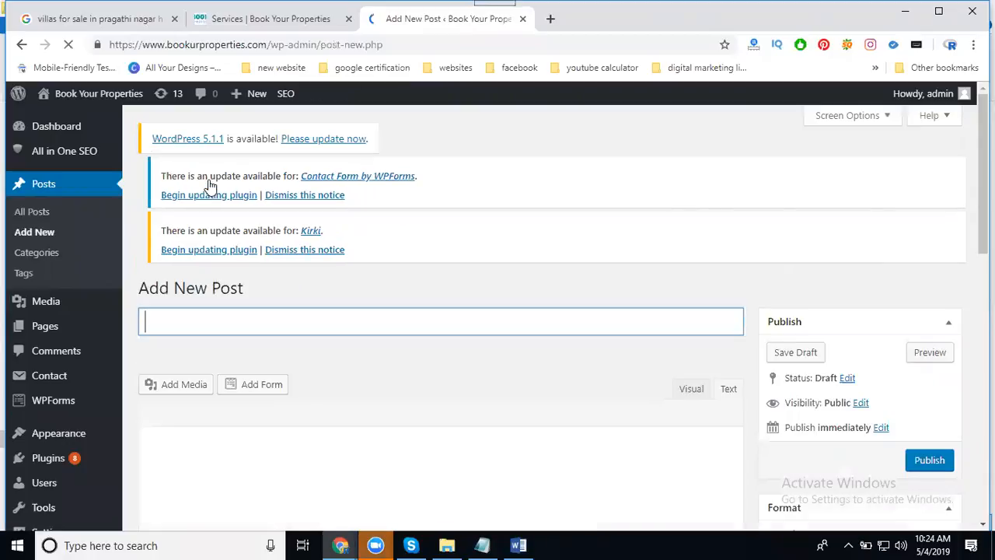
pyautogui.click(214, 336)
pyautogui.write('villas for sale in pragathi nagar hyderabad')
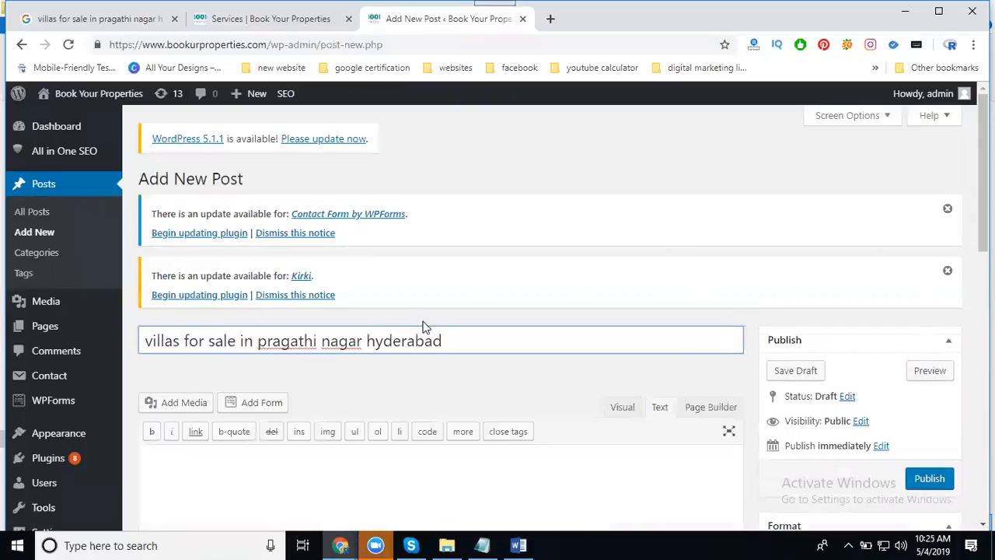
pyautogui.scroll(-2, 424, 318)
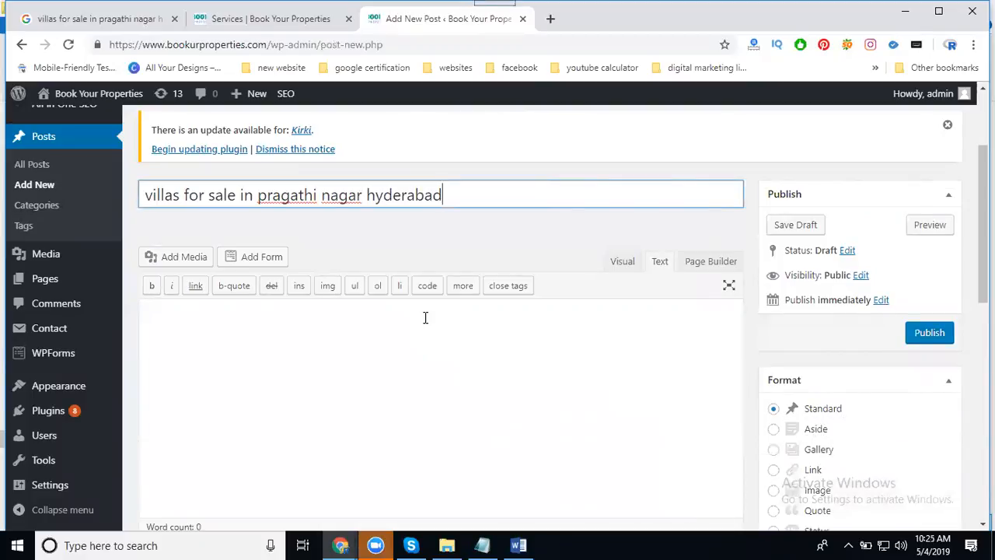
# Step: Compare the Text and Visual editing modes of the new post and finish in Visual mode
pyautogui.click(620, 265)
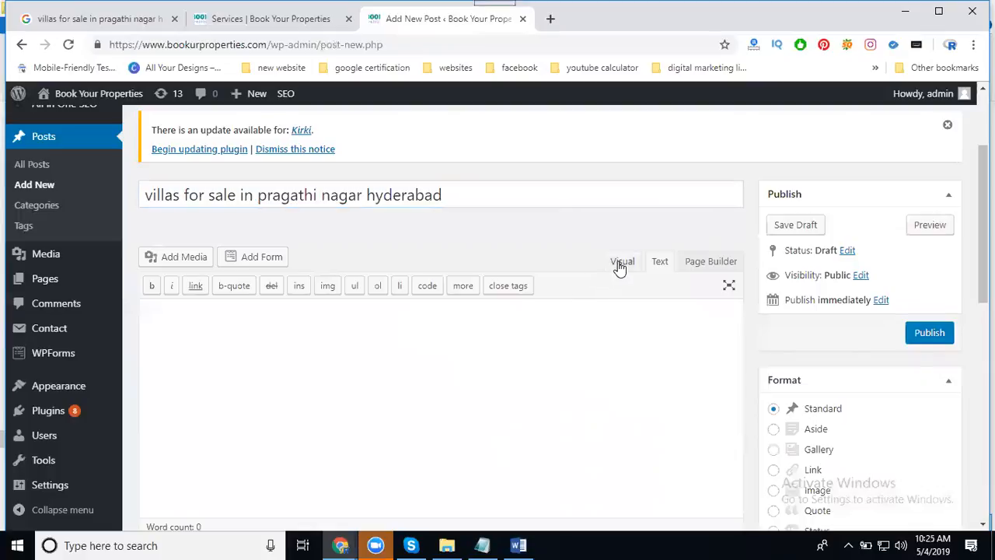
pyautogui.click(658, 262)
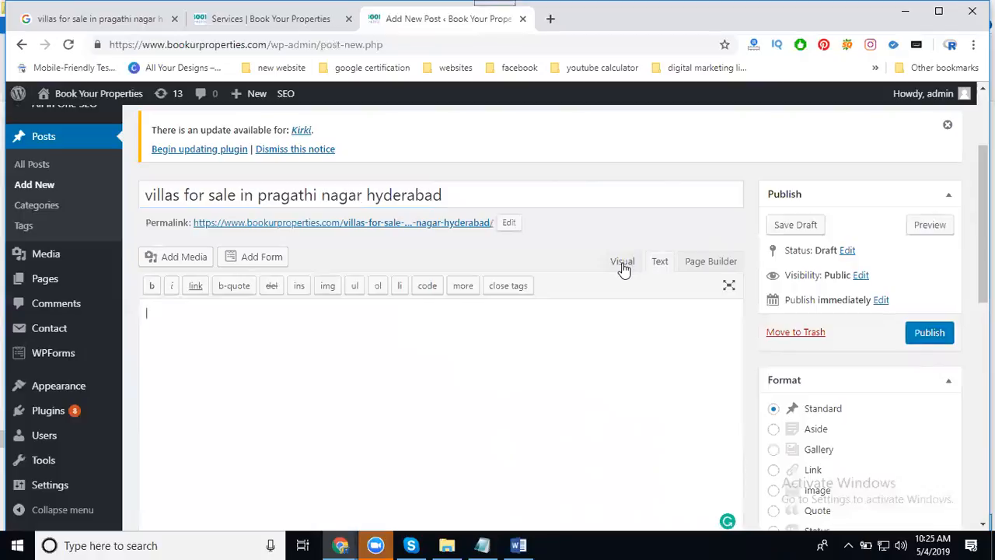
pyautogui.click(622, 265)
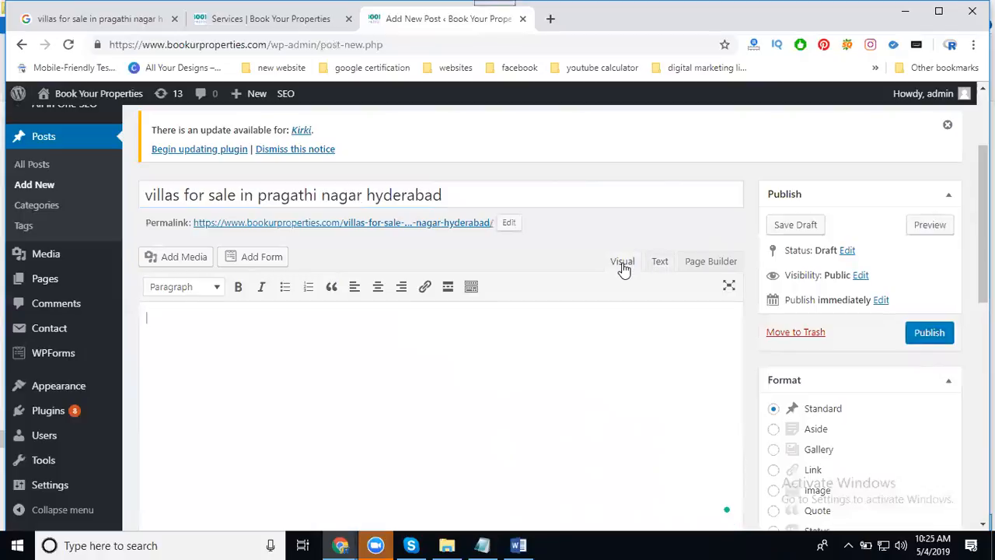
pyautogui.click(660, 266)
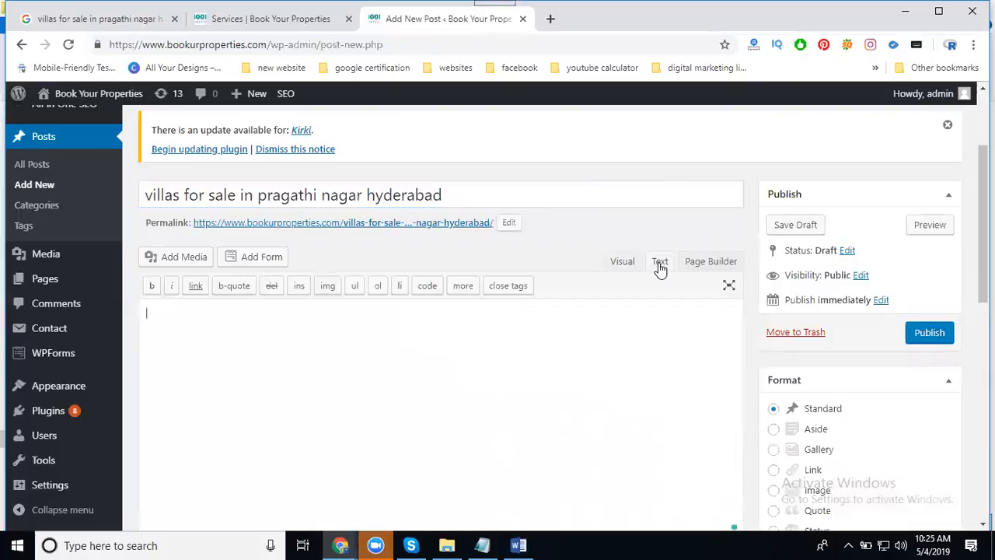
pyautogui.click(630, 268)
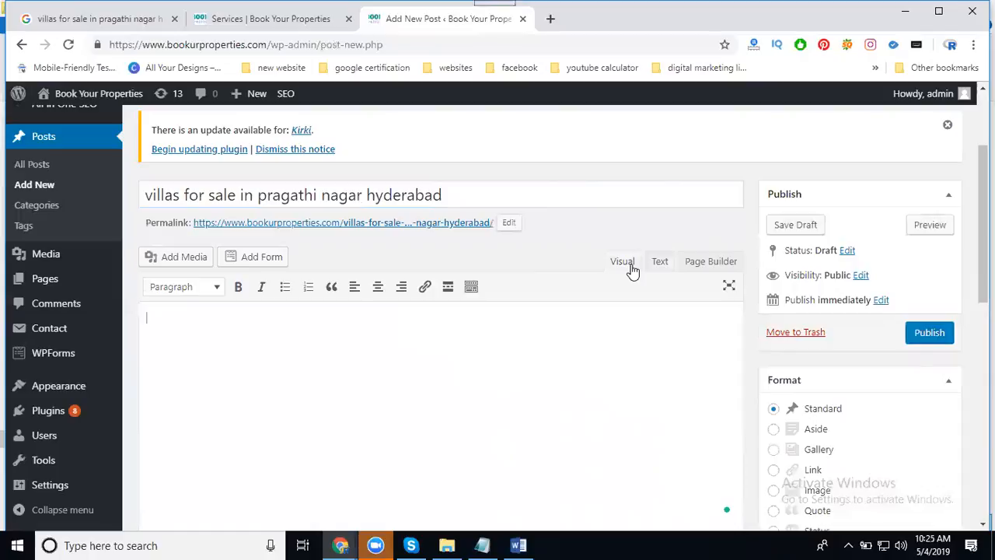
# Step: Fill the post body with "villas for sale in pragathi nagar hyderabad" and the price (24 Lacs to 80 lacs), EMI, built-up area and per-sq.ft. rate lines
pyautogui.write('villas for sale in pragathi nagar hyderabad')
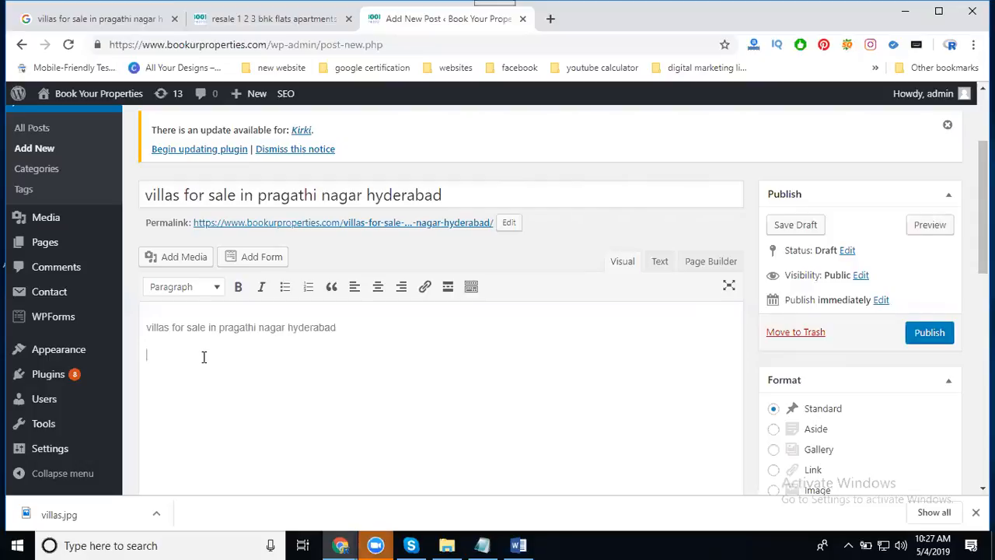
pyautogui.write('24  Lacs  to 80 lacs EMI starts at 14.9 K to 40 k Built Up Area 1050 sq.ft.  to 1500s.qt Avg.  Price  2.29k / sq.ft. and more')
pyautogui.click(366, 316)
pyautogui.press('Return')
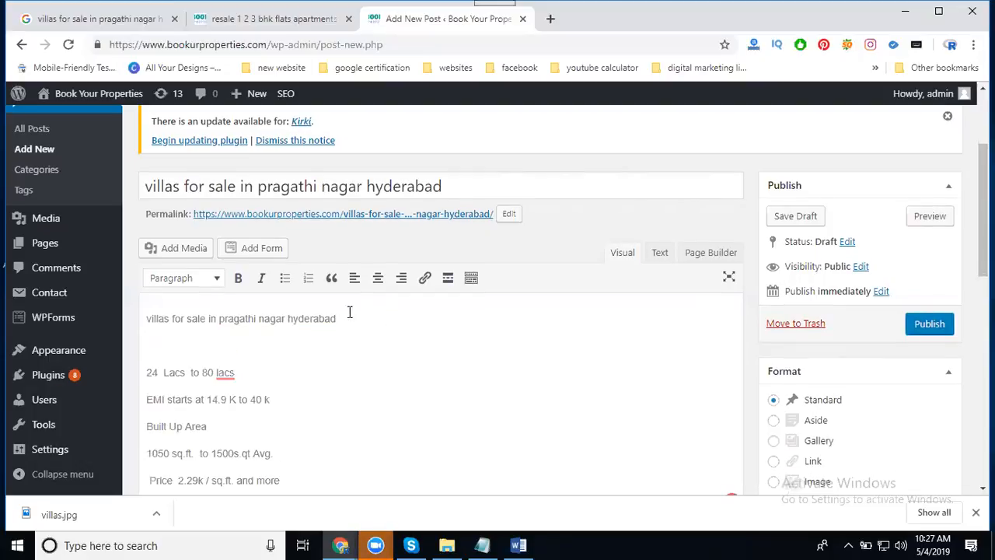
# Step: Upload the villas image from the "book u r properties" folder on Local Disk (E:) and insert it into the post body
pyautogui.click(190, 250)
pyautogui.click(203, 158)
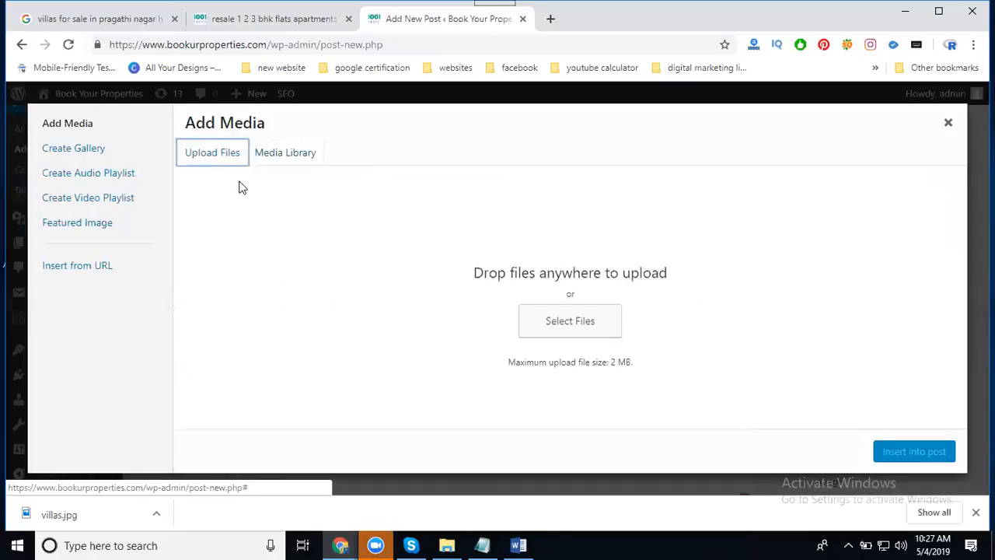
pyautogui.click(535, 325)
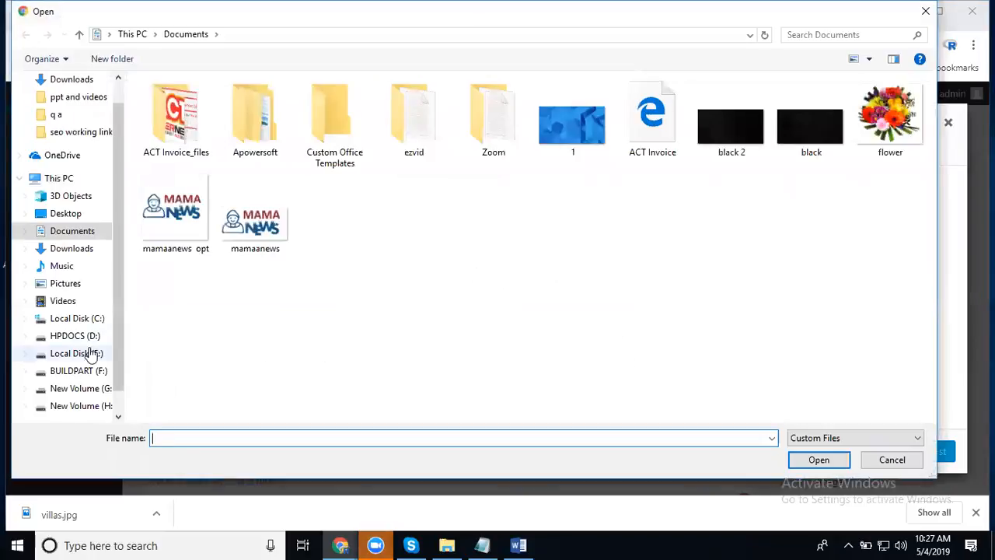
pyautogui.click(87, 354)
pyautogui.doubleClick(411, 117)
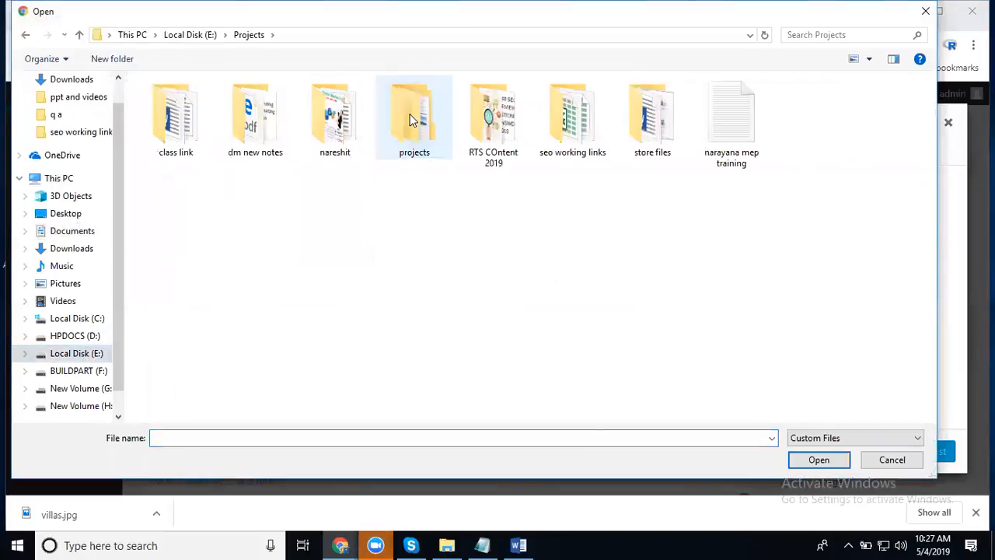
pyautogui.doubleClick(424, 128)
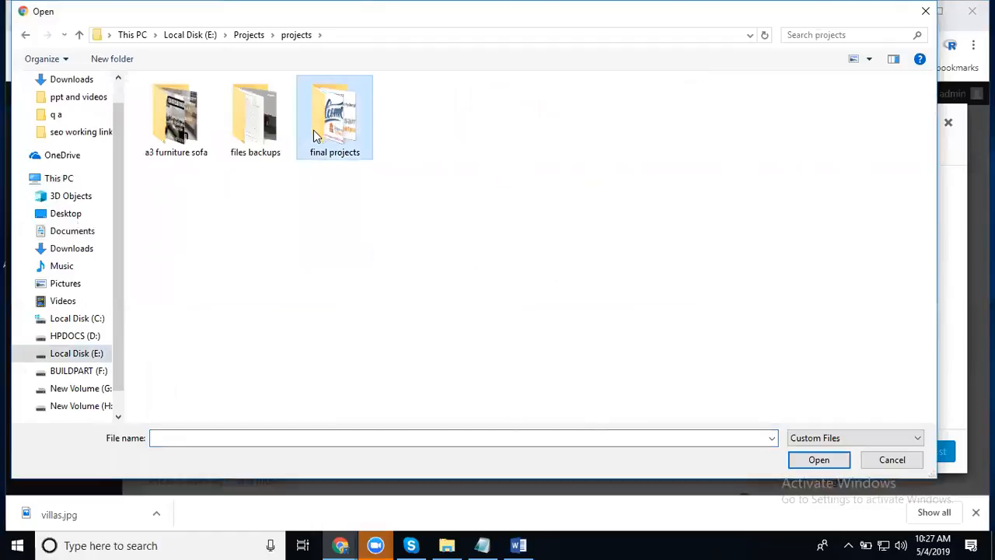
pyautogui.doubleClick(314, 129)
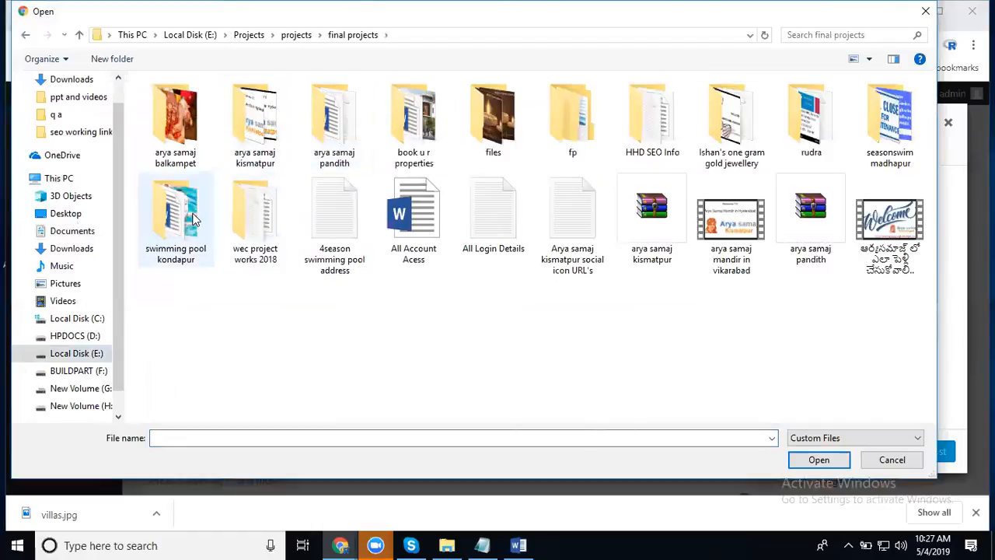
pyautogui.doubleClick(398, 124)
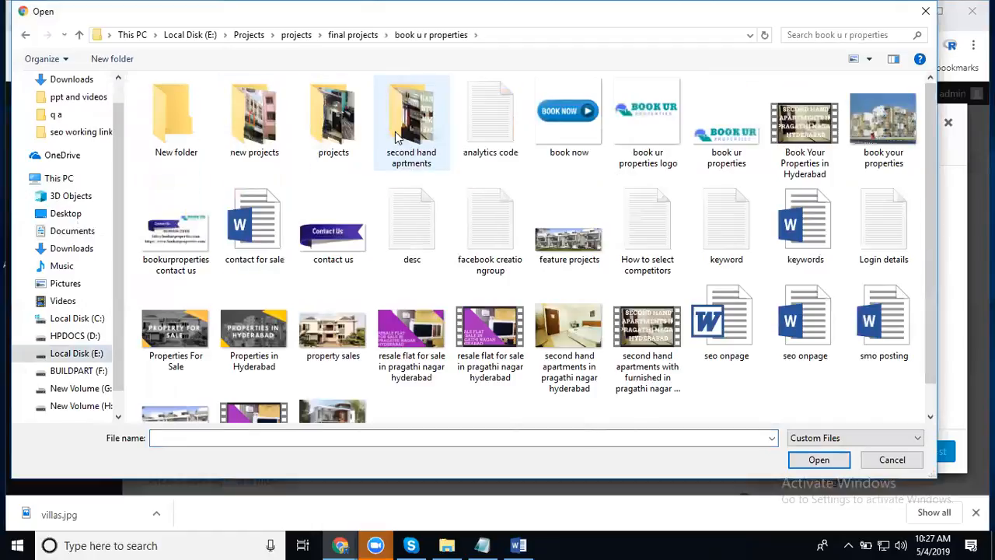
pyautogui.scroll(-1, 443, 249)
pyautogui.click(336, 379)
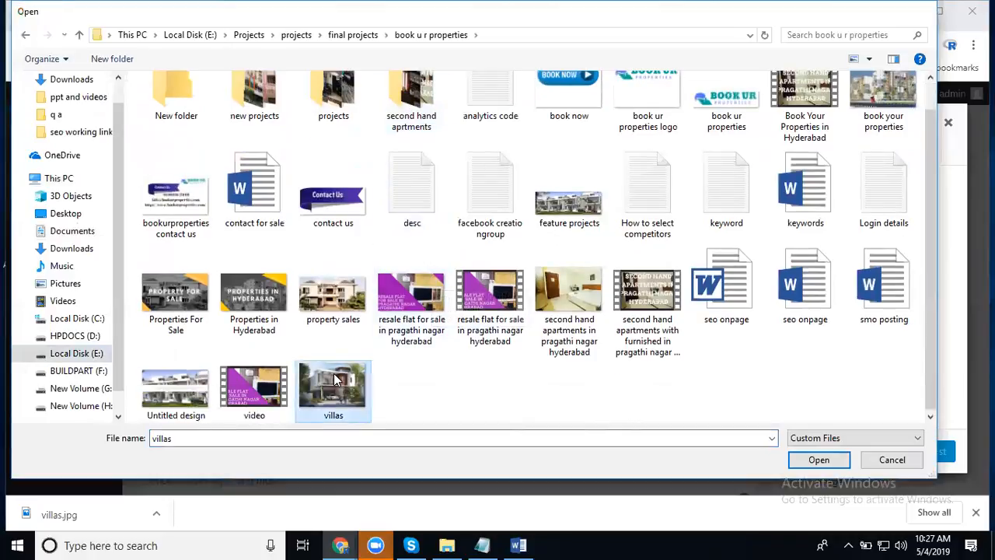
pyautogui.doubleClick(336, 380)
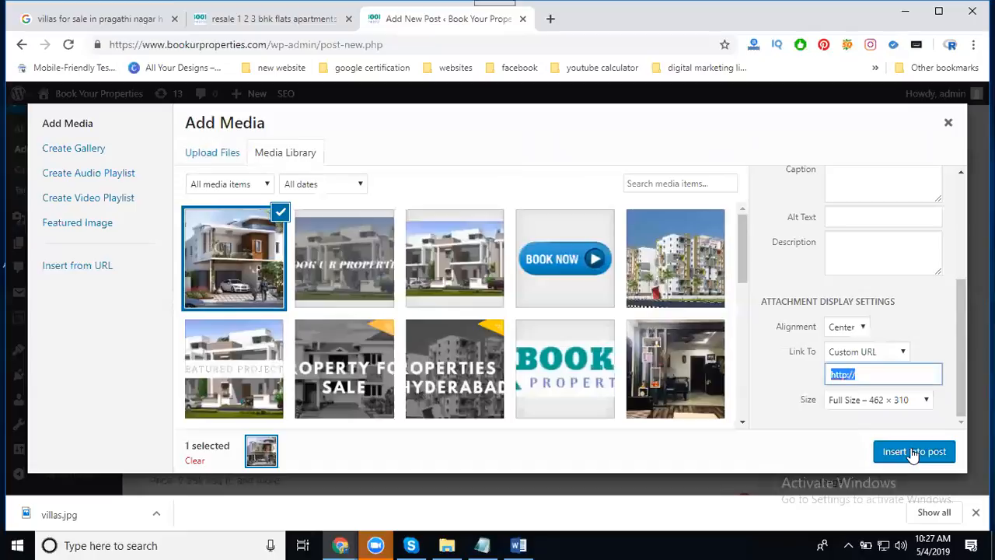
pyautogui.click(914, 452)
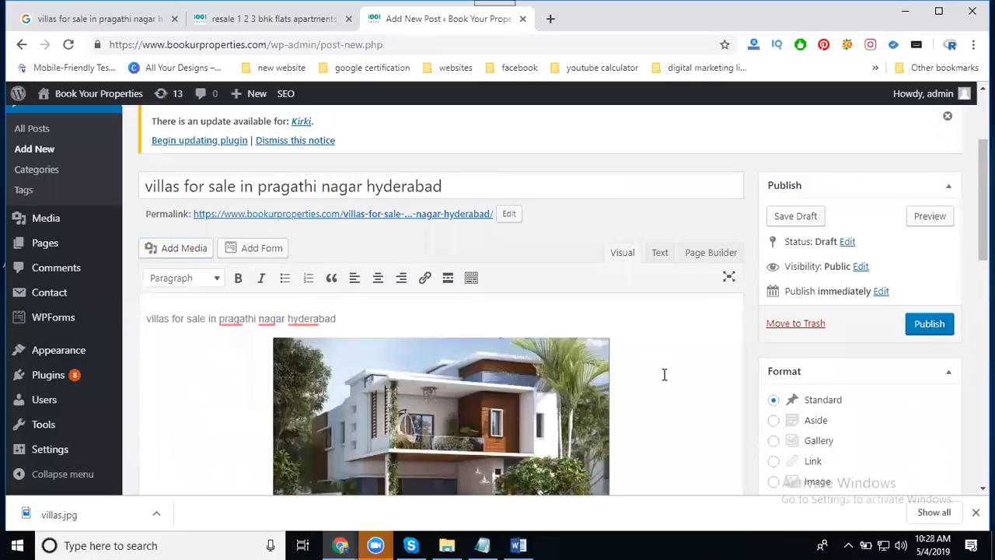
# Step: Assign the post to the Services category
pyautogui.scroll(-3, 667, 371)
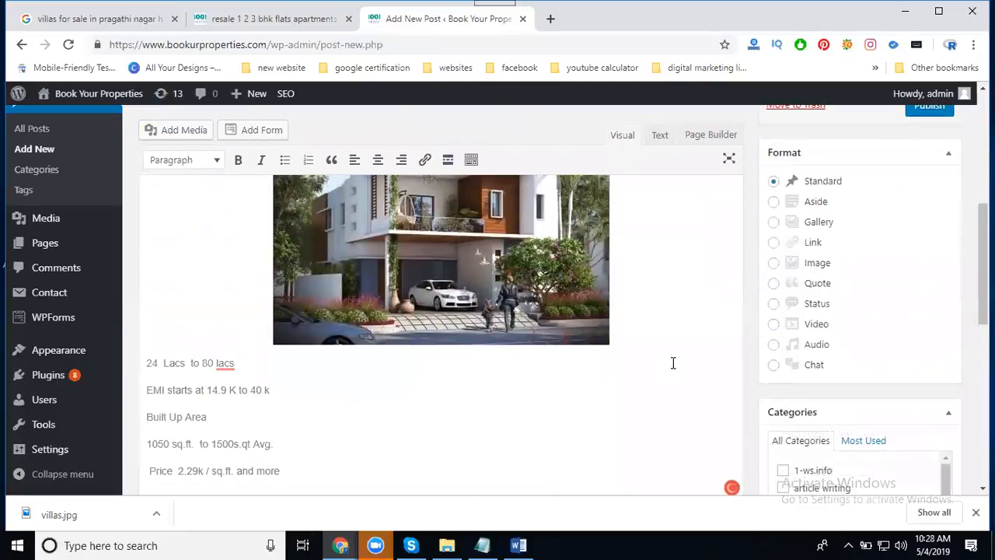
pyautogui.scroll(-2, 928, 273)
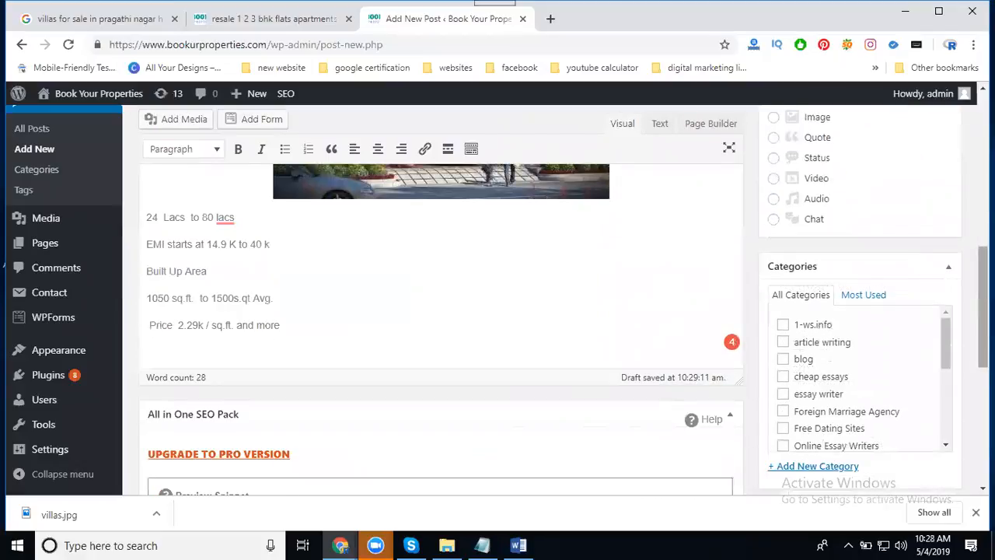
pyautogui.scroll(-1, 886, 362)
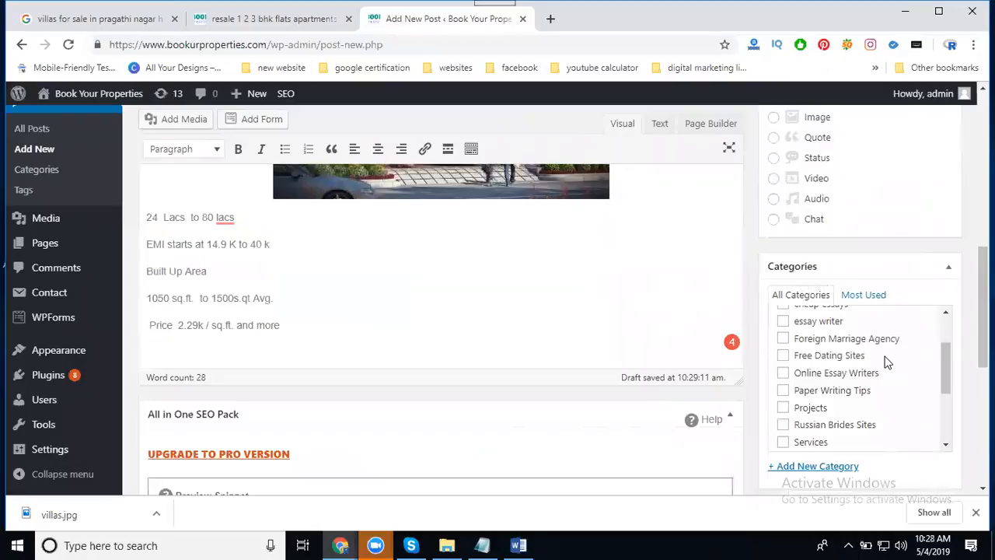
pyautogui.scroll(-1, 886, 363)
pyautogui.click(783, 369)
# Step: Copy the Google search phrase "villas for sale in pragathi nagar hyderabad" into the All in One SEO Pack title of the post
pyautogui.scroll(-4, 969, 286)
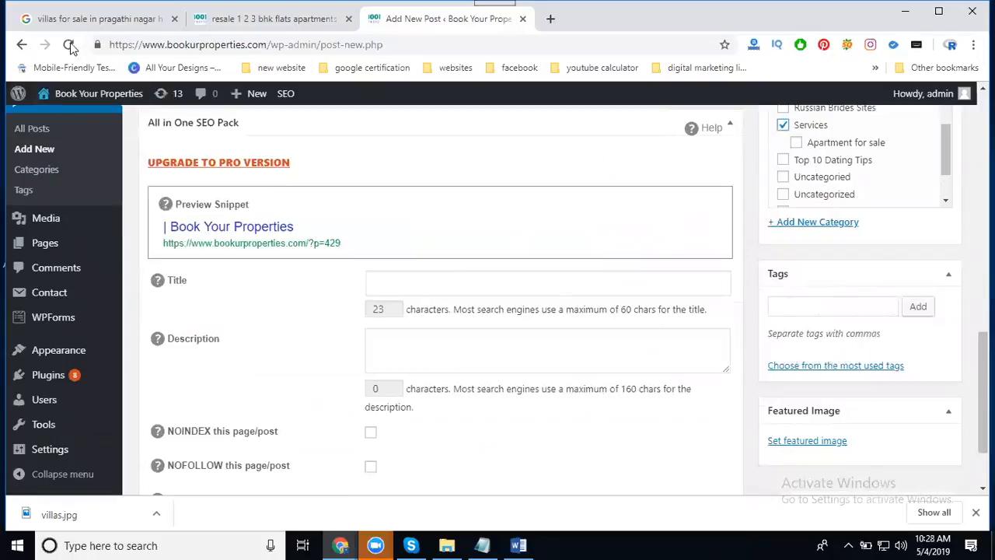
pyautogui.click(85, 18)
pyautogui.click(276, 109)
pyautogui.hotkey('ctrl', 'c')
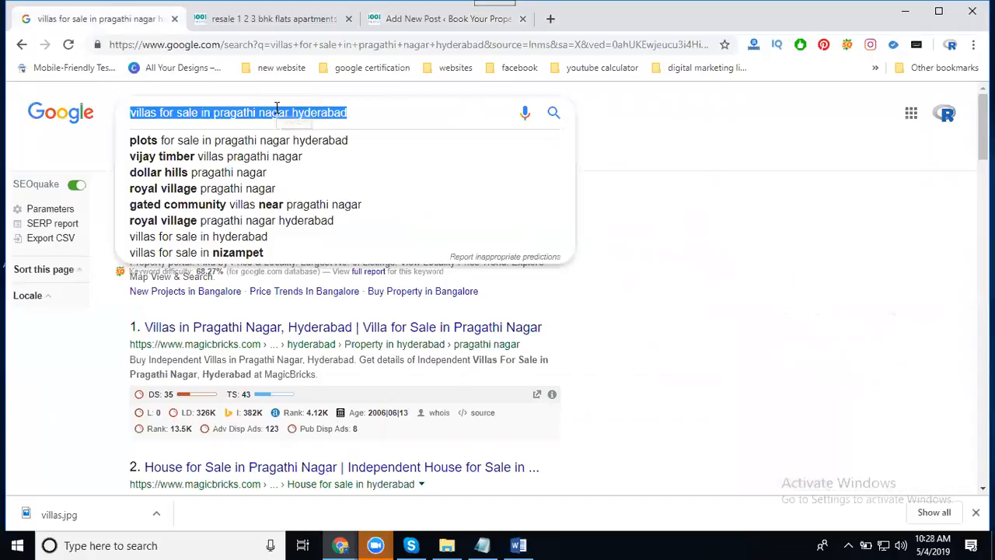
pyautogui.click(372, 22)
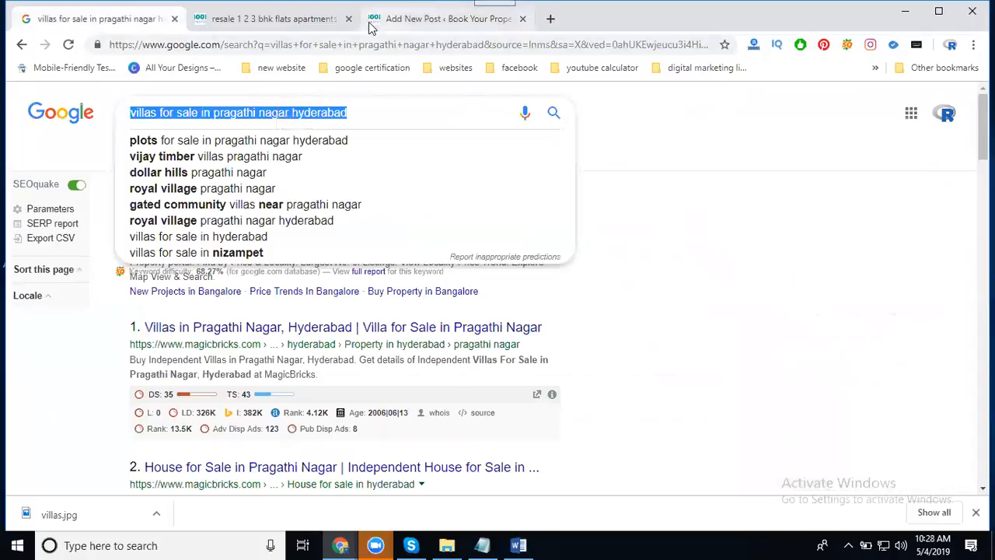
pyautogui.click(387, 272)
pyautogui.hotkey('ctrl', 'v')
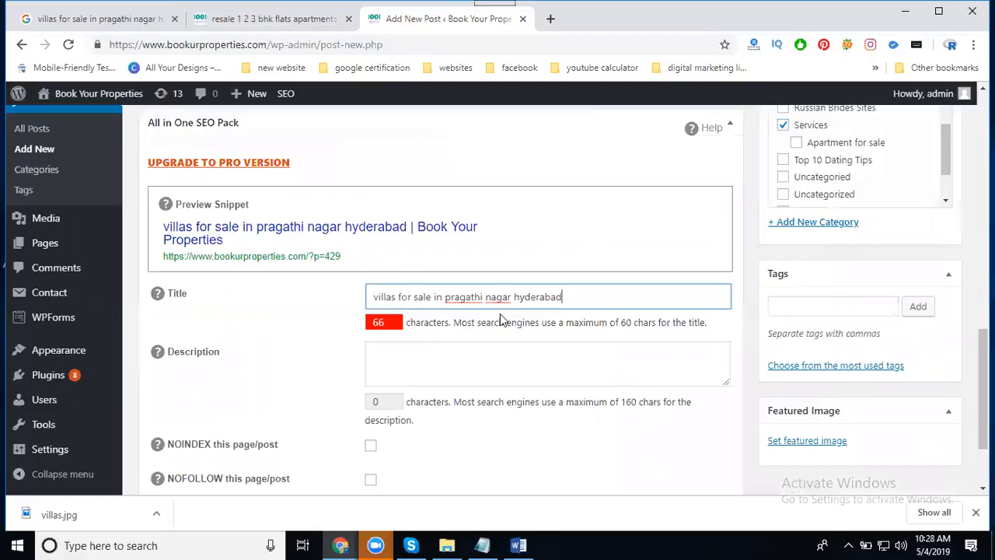
# Step: Shorten the SEO title to "villas for sale in pragathi nagar"
pyautogui.press('BackSpace')
pyautogui.press('BackSpace')
pyautogui.press('BackSpace')
pyautogui.press('BackSpace')
pyautogui.press('BackSpace')
pyautogui.press('BackSpace')
pyautogui.press('BackSpace')
pyautogui.press('BackSpace')
pyautogui.press('BackSpace')
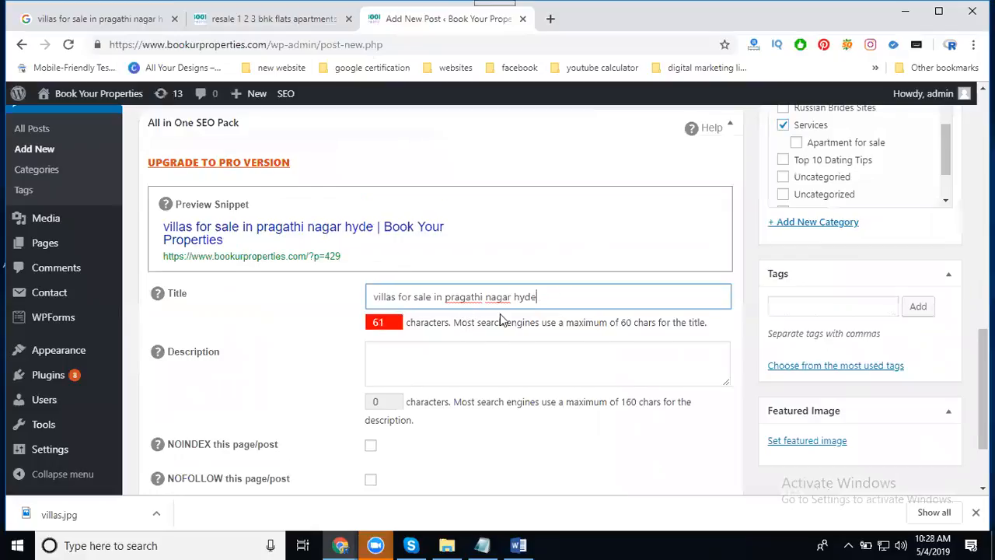
pyautogui.press('BackSpace')
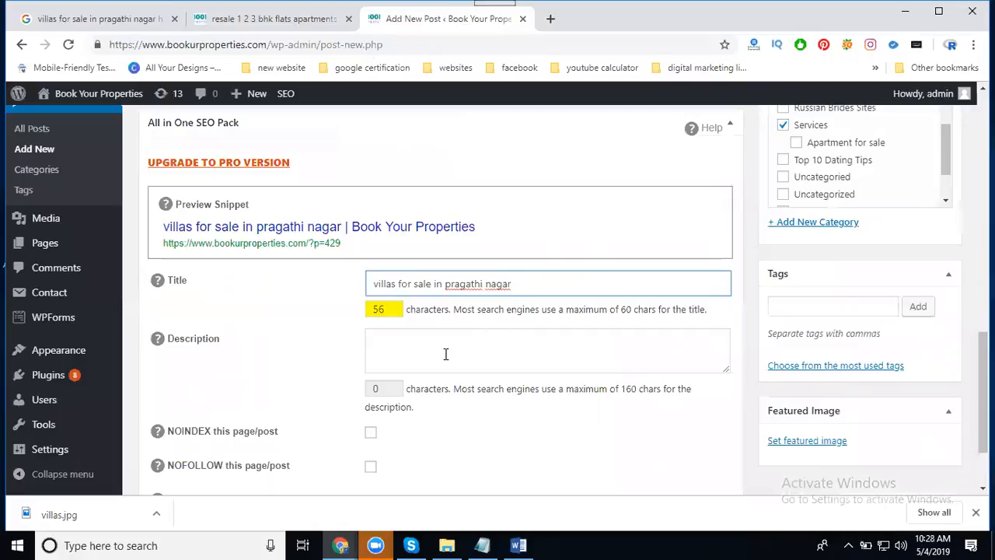
# Step: Enter the SEO description "Book U r Properties provide luxury villas for sale in pragathi nagar hyderabad"
pyautogui.click(413, 357)
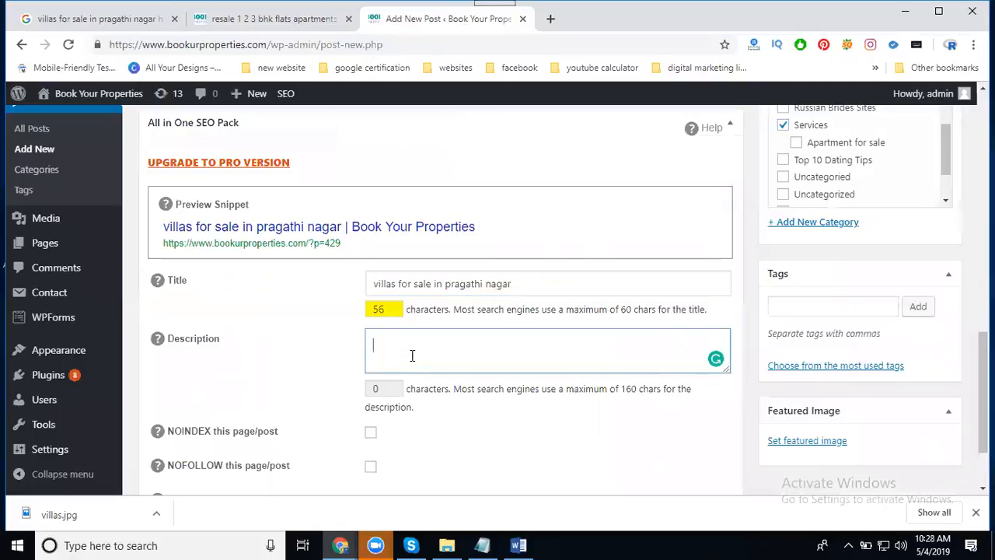
pyautogui.write('Book U r Properties provide')
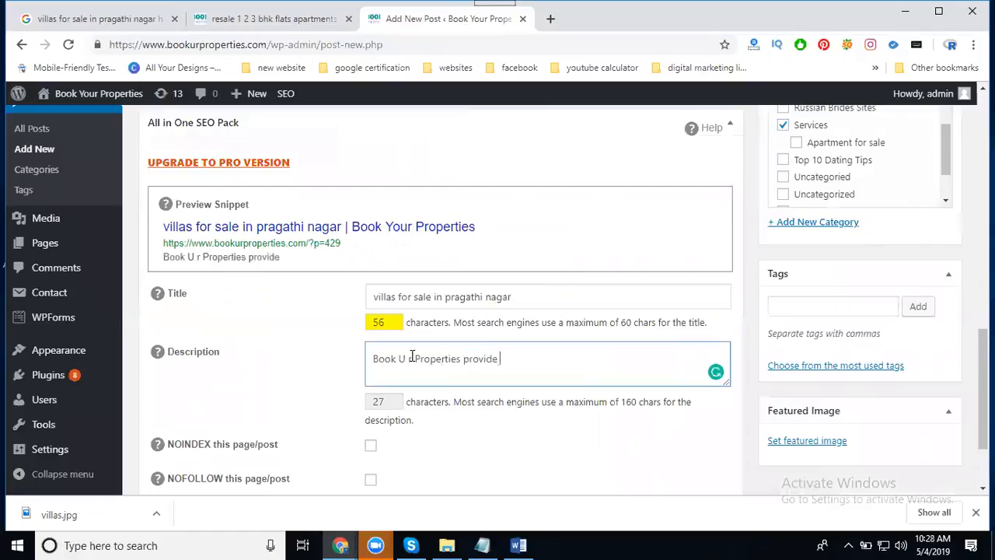
pyautogui.write(' k')
pyautogui.press('BackSpace')
pyautogui.write('luxury')
pyautogui.hotkey('ctrl', 'v')
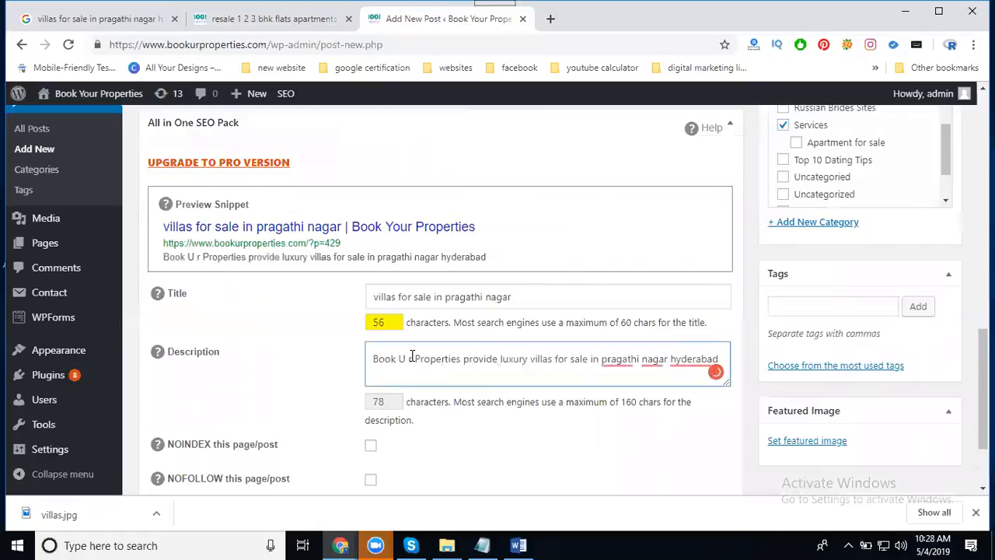
# Step: Apply the Grammarly corrections "Hyderabad", "Nagar" and "Pragati" to the SEO description
pyautogui.rightClick(687, 367)
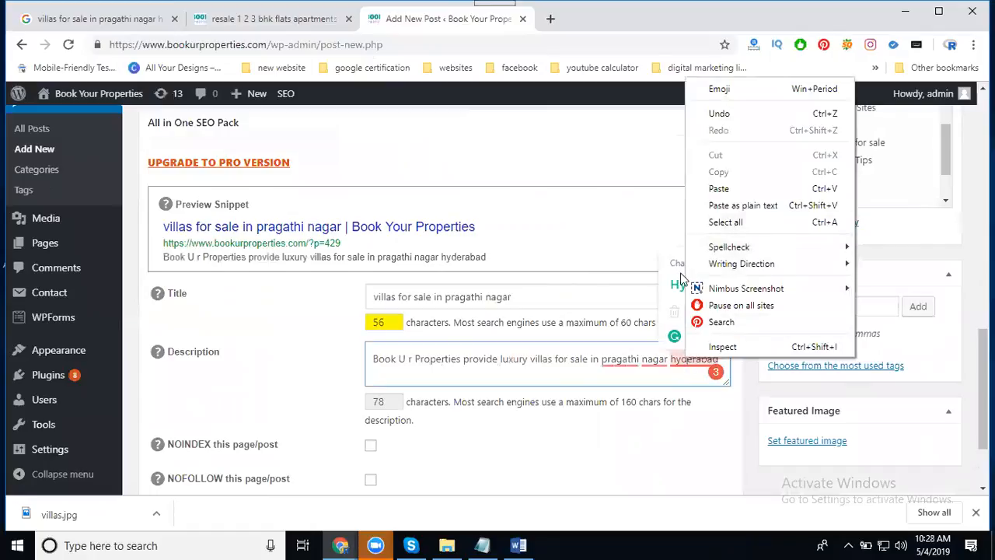
pyautogui.click(676, 285)
pyautogui.moveTo(644, 361)
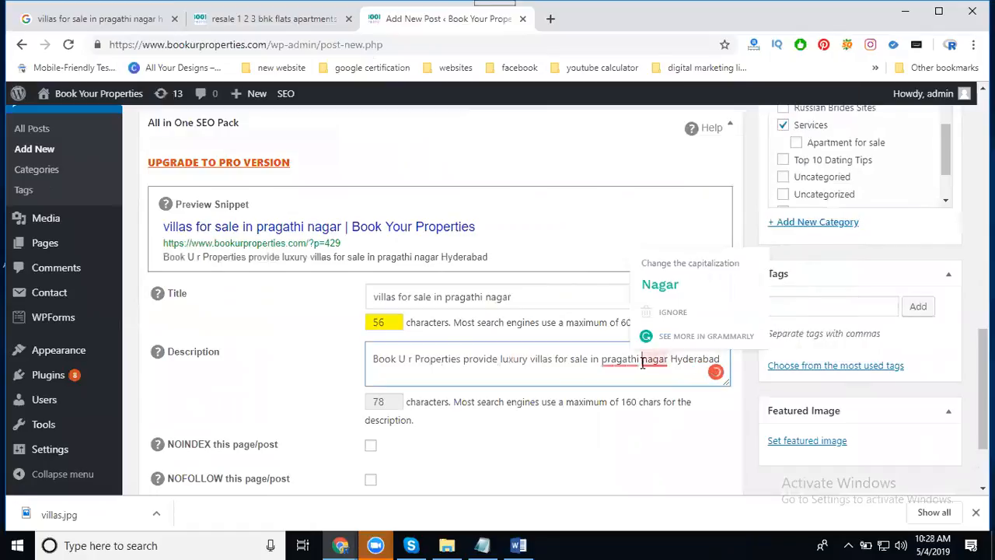
pyautogui.click(657, 289)
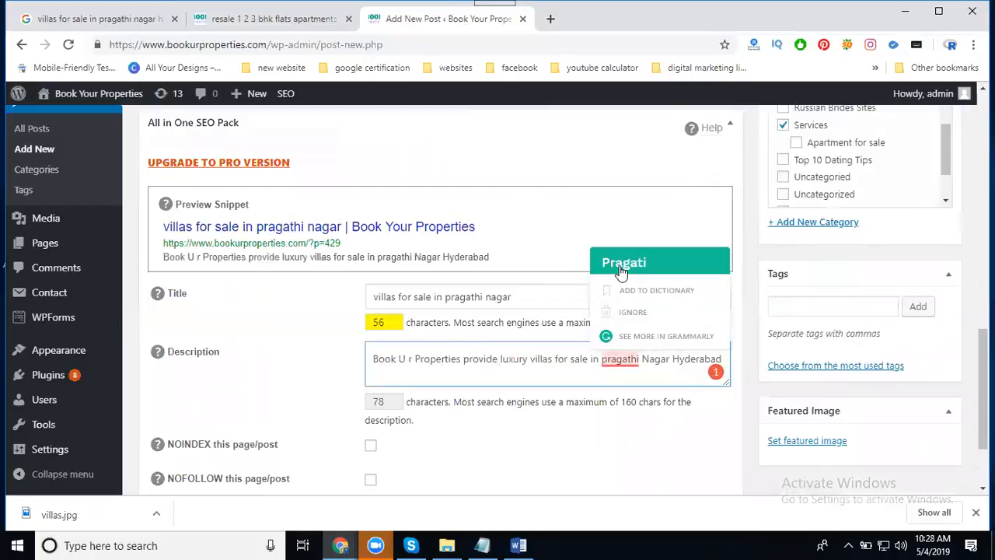
pyautogui.click(622, 266)
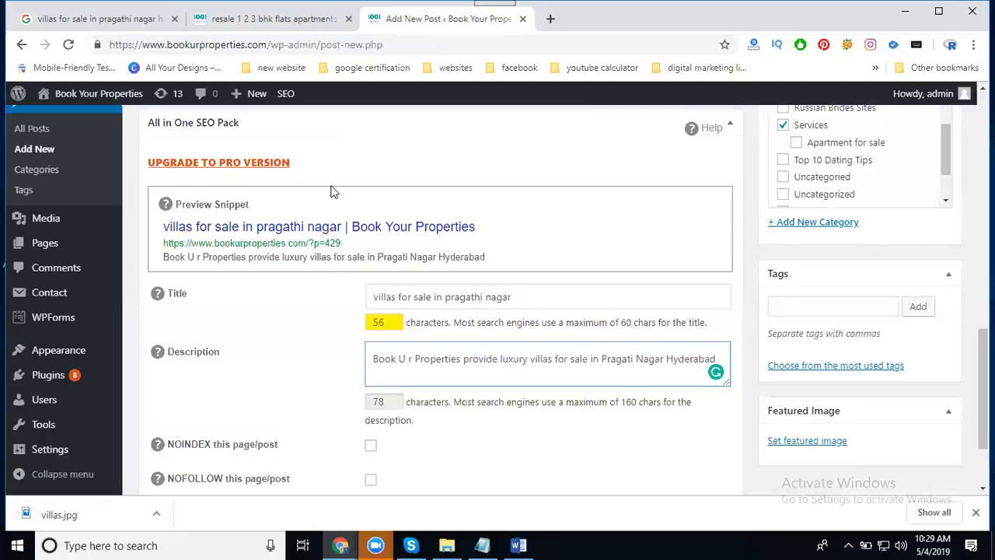
# Step: Copy "villas for sale in pragathi nagar" from the Google search phrase and add it as a tag of the post
pyautogui.click(118, 30)
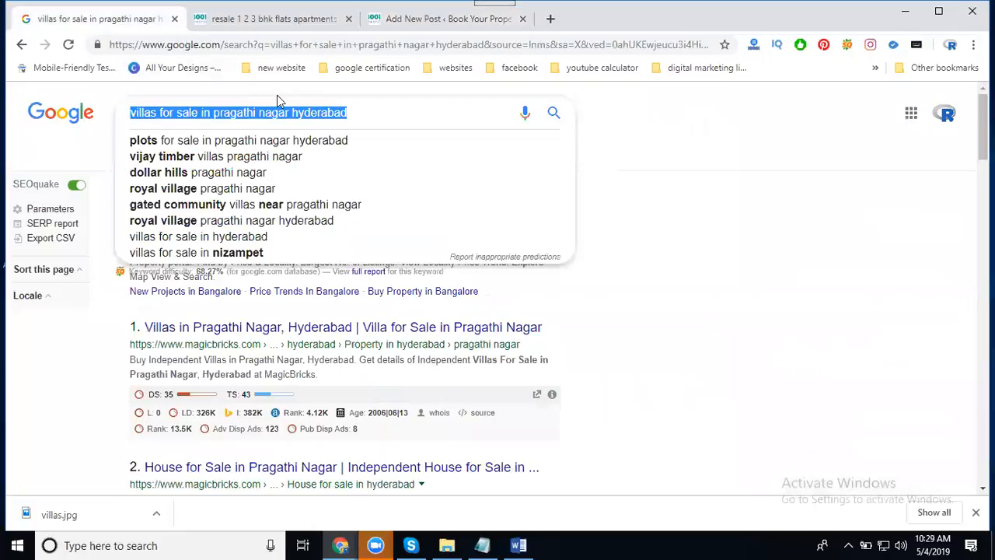
pyautogui.moveTo(292, 112); pyautogui.dragTo(116, 115)
pyautogui.hotkey('ctrl', 'c')
pyautogui.click(420, 21)
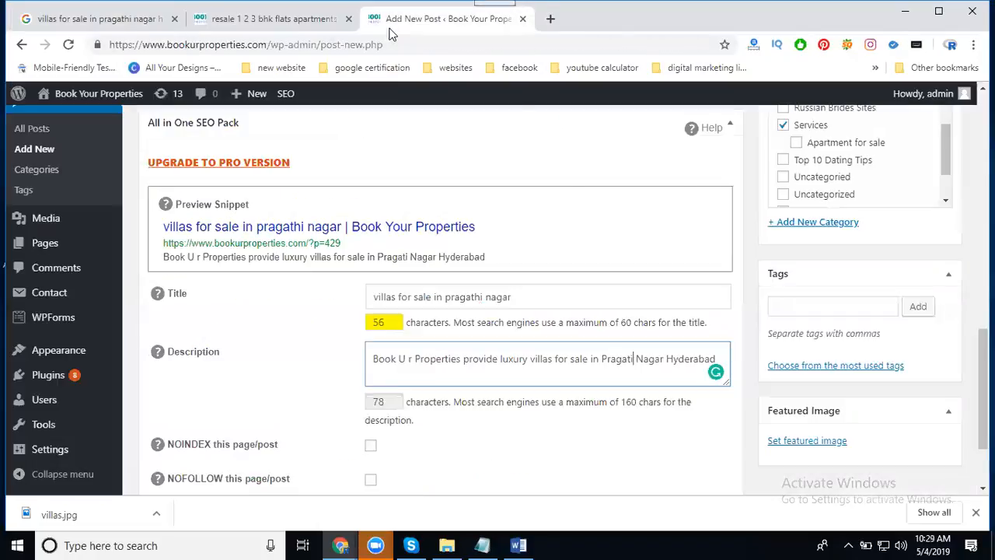
pyautogui.click(789, 308)
pyautogui.hotkey('ctrl', 'v')
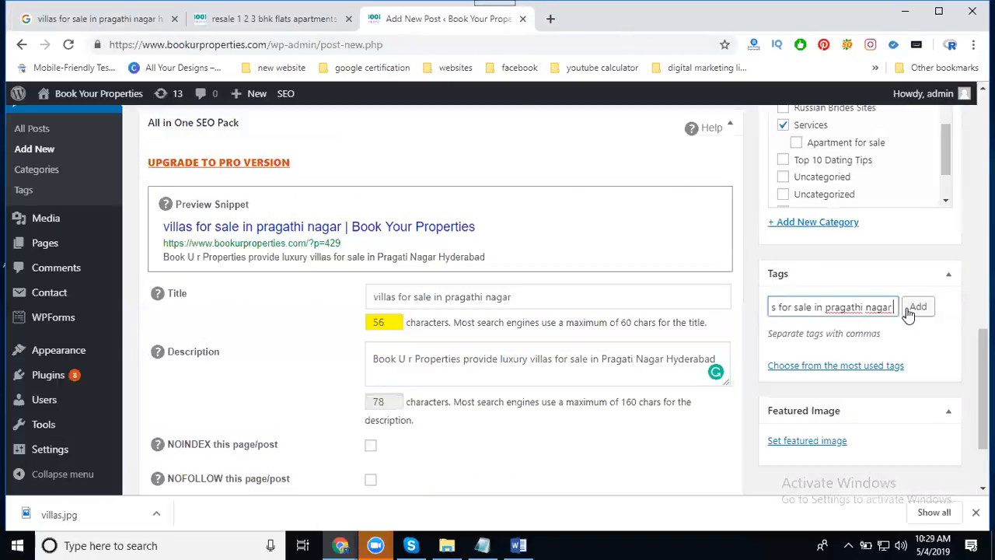
pyautogui.click(918, 306)
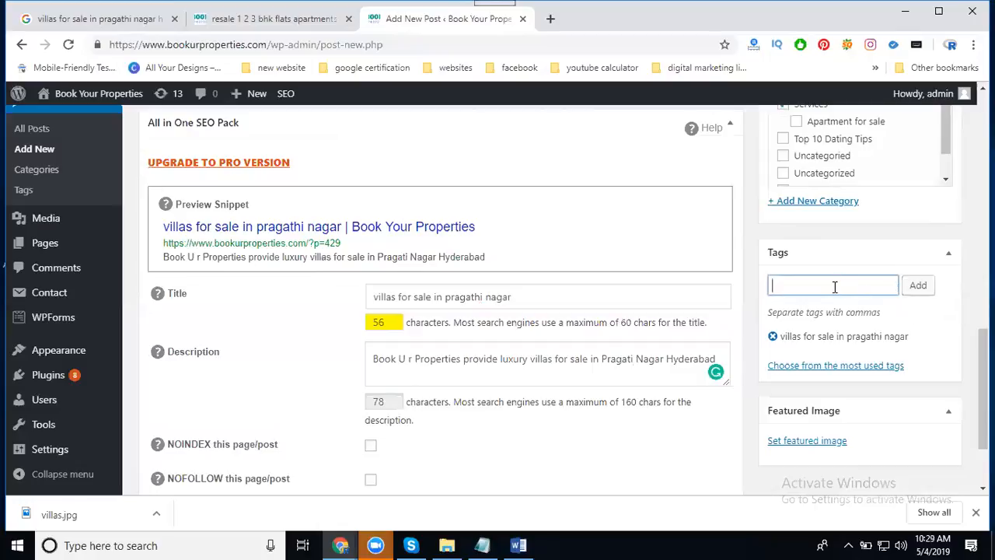
# Step: Add a second tag "villas for sale" by shortening the copied phrase
pyautogui.hotkey('ctrl', 'v')
pyautogui.press('BackSpace')
pyautogui.press('BackSpace')
pyautogui.press('BackSpace')
pyautogui.press('BackSpace')
pyautogui.press('BackSpace')
pyautogui.press('BackSpace')
pyautogui.press('BackSpace')
pyautogui.press('BackSpace')
pyautogui.press('BackSpace')
pyautogui.press('BackSpace')
pyautogui.press('BackSpace')
pyautogui.press('BackSpace')
pyautogui.press('BackSpace')
pyautogui.press('BackSpace')
pyautogui.press('BackSpace')
pyautogui.press('BackSpace')
pyautogui.press('BackSpace')
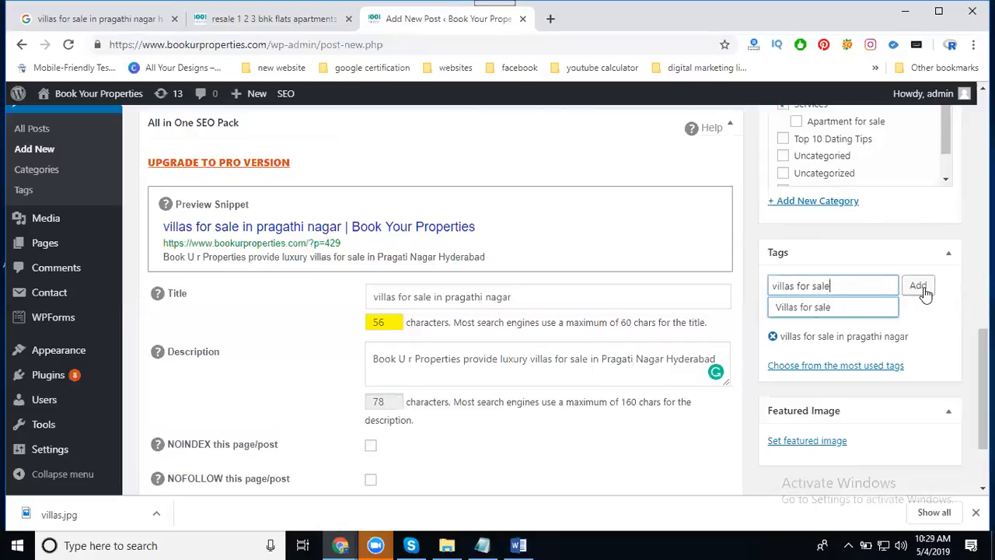
pyautogui.click(918, 285)
# Step: Copy "Villas in Pragathi Nagar" from the first Google result's title and add it as a tag of the post
pyautogui.click(105, 18)
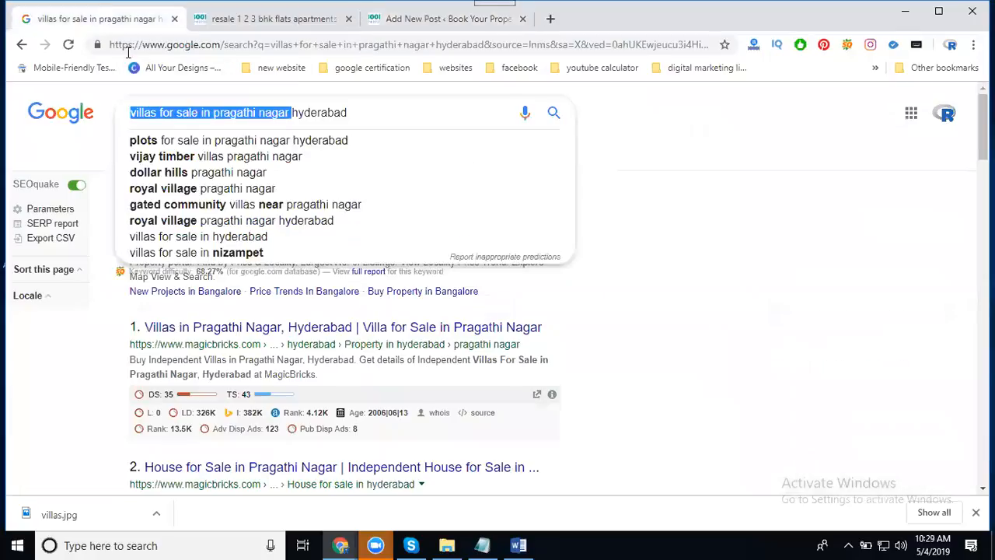
pyautogui.click(700, 286)
pyautogui.scroll(-3, 700, 285)
pyautogui.scroll(1, 700, 285)
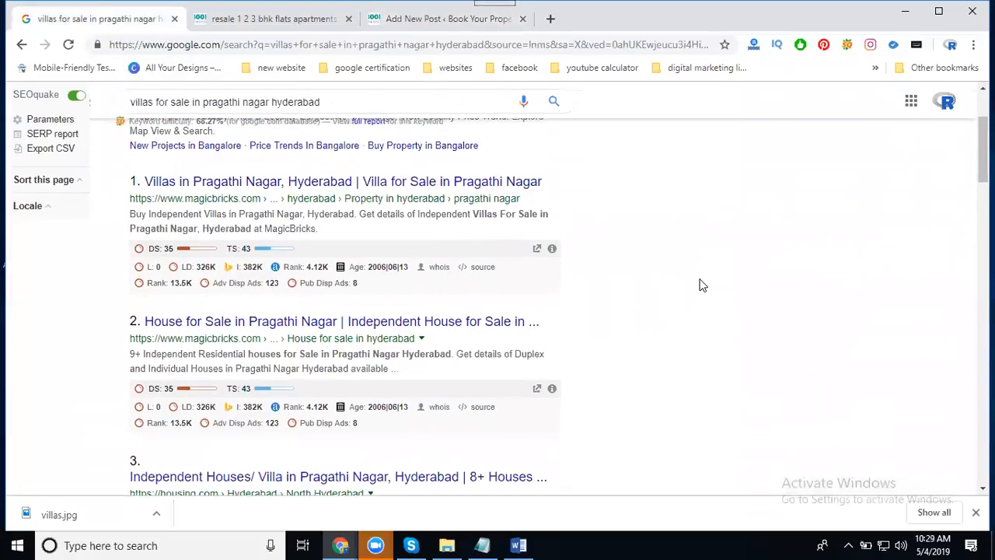
pyautogui.moveTo(143, 181); pyautogui.dragTo(278, 181)
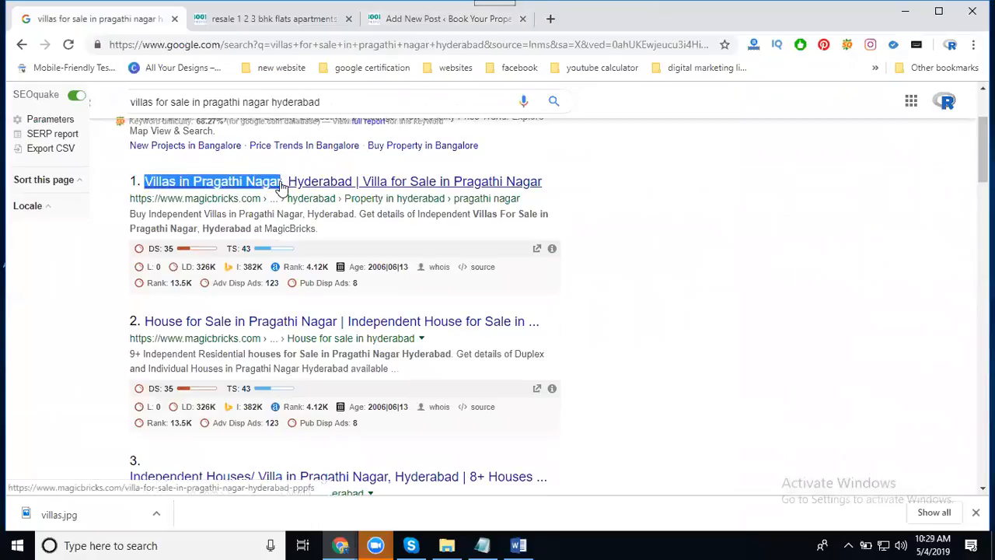
pyautogui.hotkey('ctrl', 'c')
pyautogui.click(397, 20)
pyautogui.click(807, 261)
pyautogui.hotkey('ctrl', 'v')
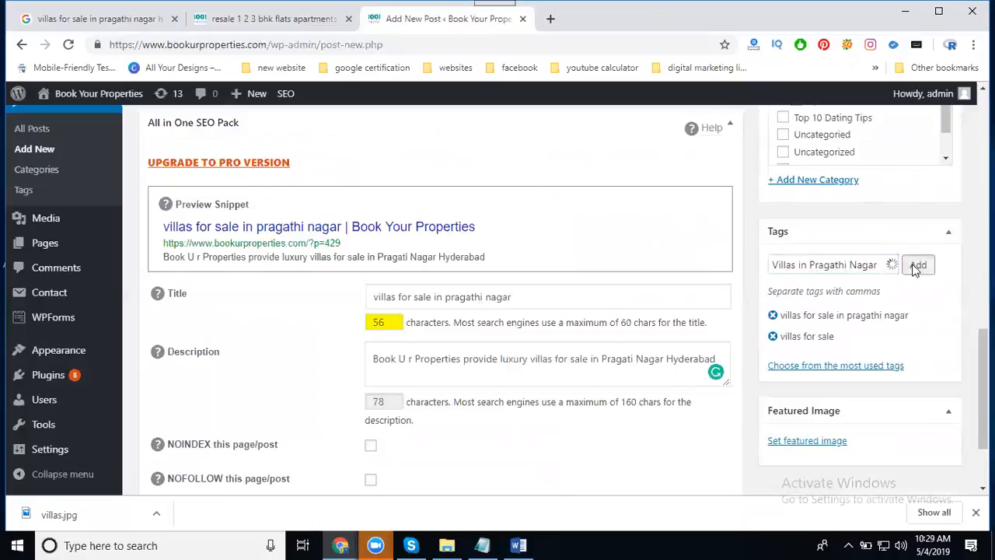
pyautogui.click(912, 264)
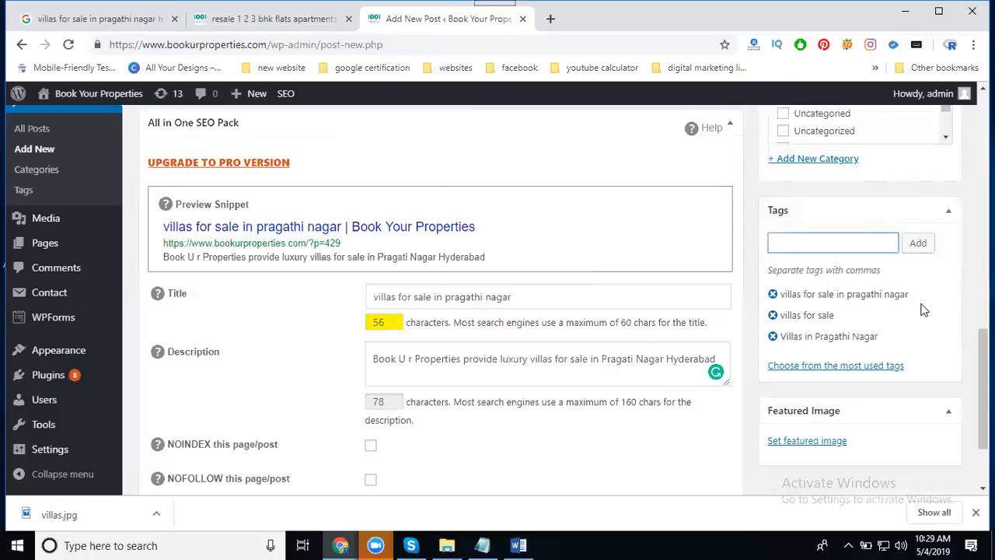
# Step: Copy the phrase from the third Google result's title, shorten it to "villa in Pragathi Nagar" and add it as a tag of the post
pyautogui.click(39, 15)
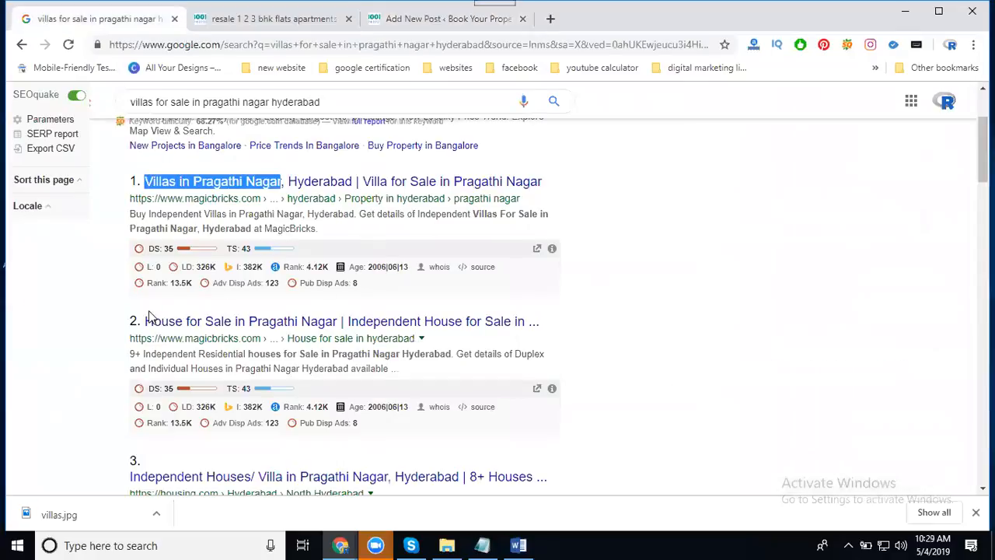
pyautogui.scroll(-1, 150, 315)
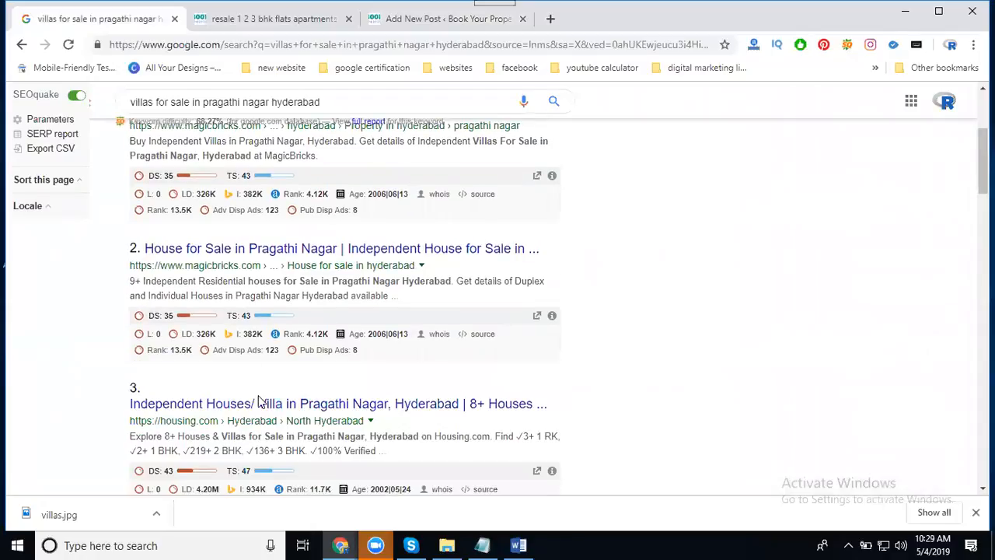
pyautogui.moveTo(256, 399); pyautogui.dragTo(389, 405)
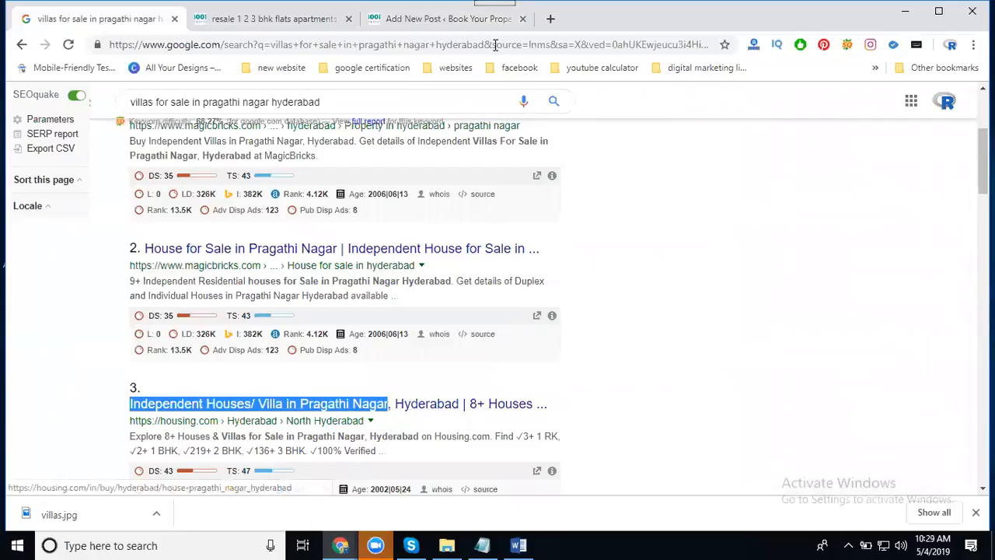
pyautogui.click(443, 20)
pyautogui.hotkey('ctrl', 'v')
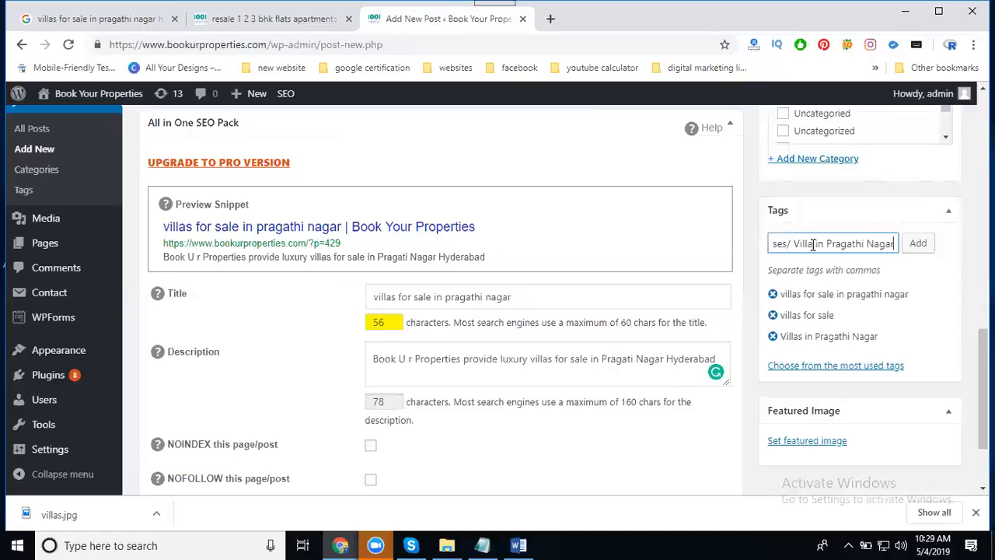
pyautogui.press('Home')
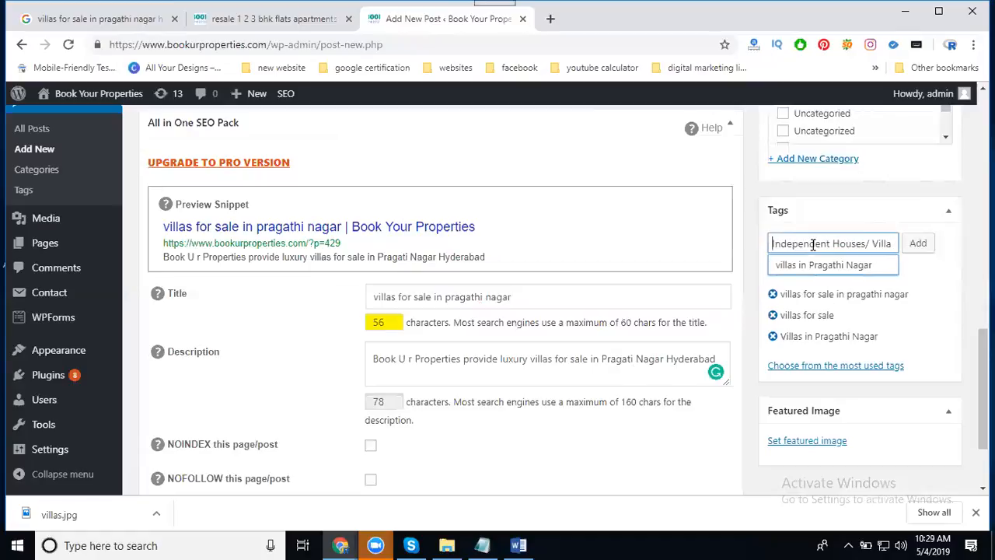
pyautogui.press('Delete')
pyautogui.press('Delete')
pyautogui.press('Delete')
pyautogui.press('Delete')
pyautogui.press('Delete')
pyautogui.press('Delete')
pyautogui.press('Delete')
pyautogui.press('Delete')
pyautogui.press('Delete')
pyautogui.press('Delete')
pyautogui.press('Delete')
pyautogui.press('Delete')
pyautogui.press('Delete')
pyautogui.press('Delete')
pyautogui.press('Delete')
pyautogui.press('Delete')
pyautogui.press('Delete')
pyautogui.press('Delete')
pyautogui.press('Delete')
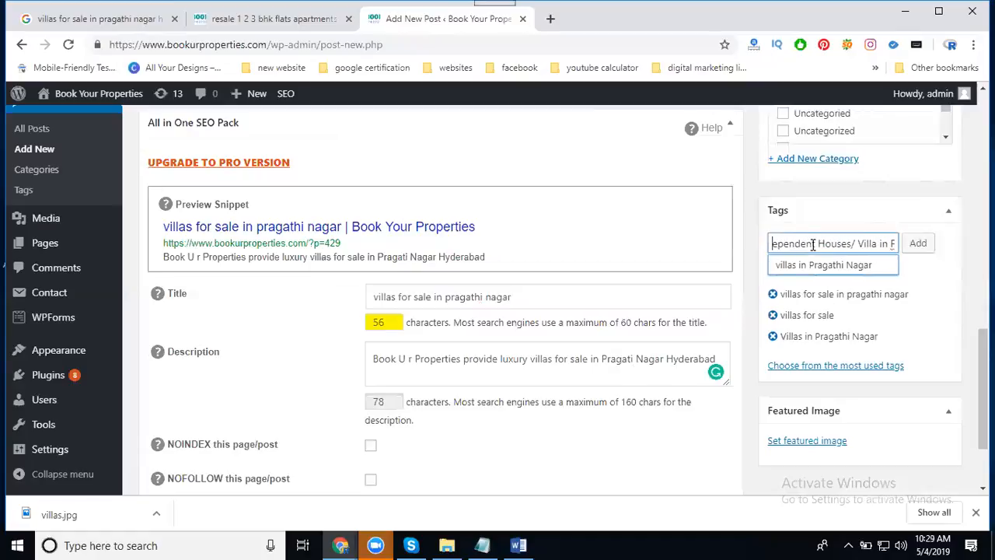
pyautogui.press('Delete')
pyautogui.press('Delete')
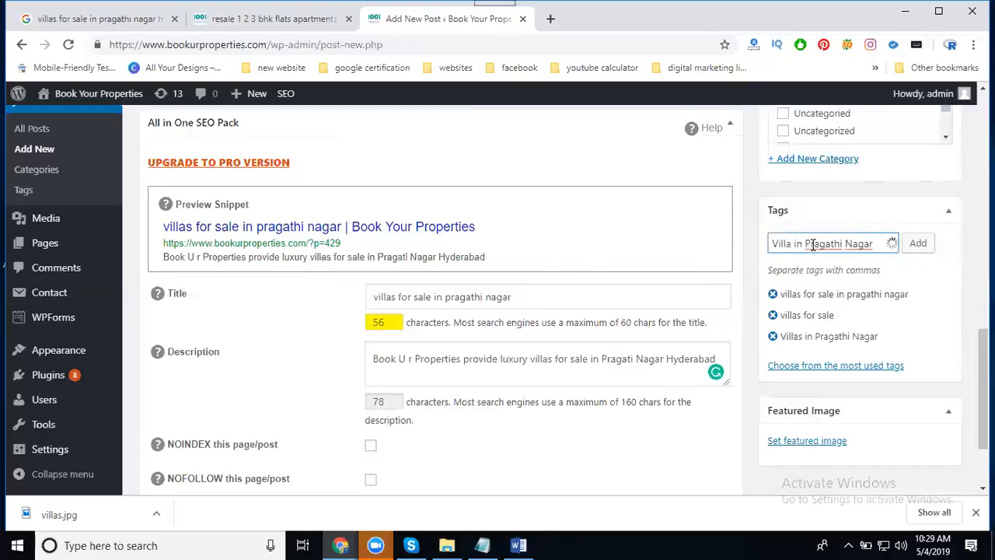
pyautogui.write('v')
pyautogui.click(917, 244)
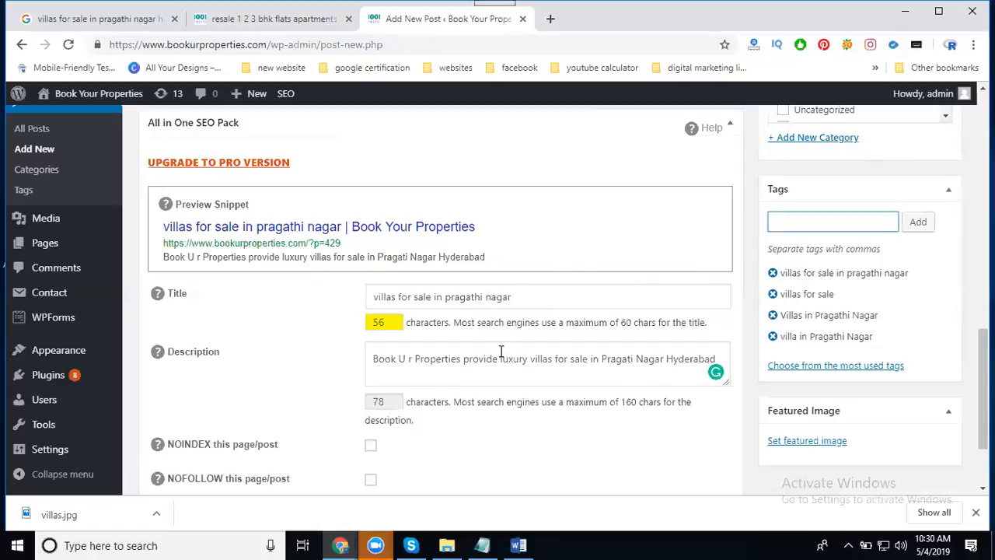
# Step: Look through further Google results for wording, and insert "2, 3,4,5 BHK" before "villas" in the post's SEO description
pyautogui.click(50, 19)
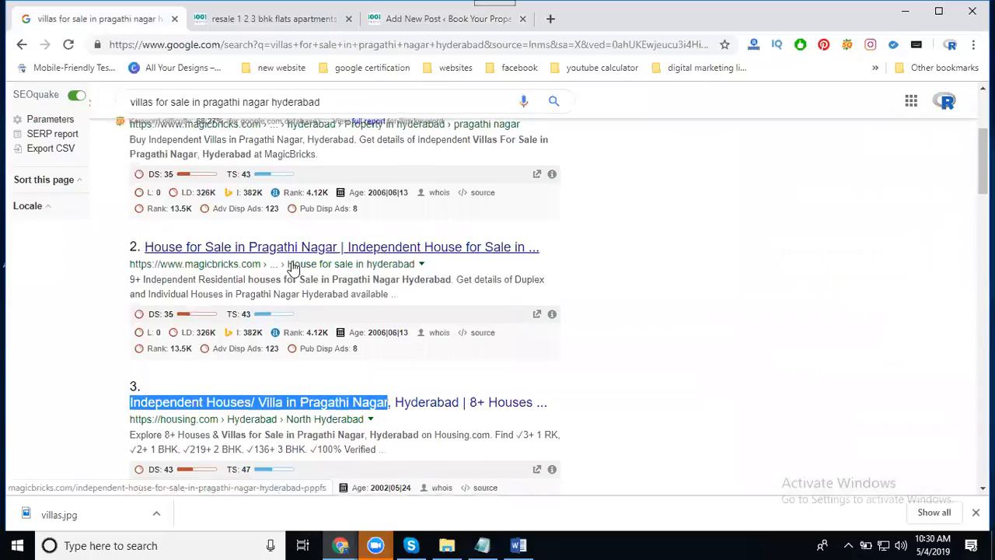
pyautogui.scroll(-3, 294, 267)
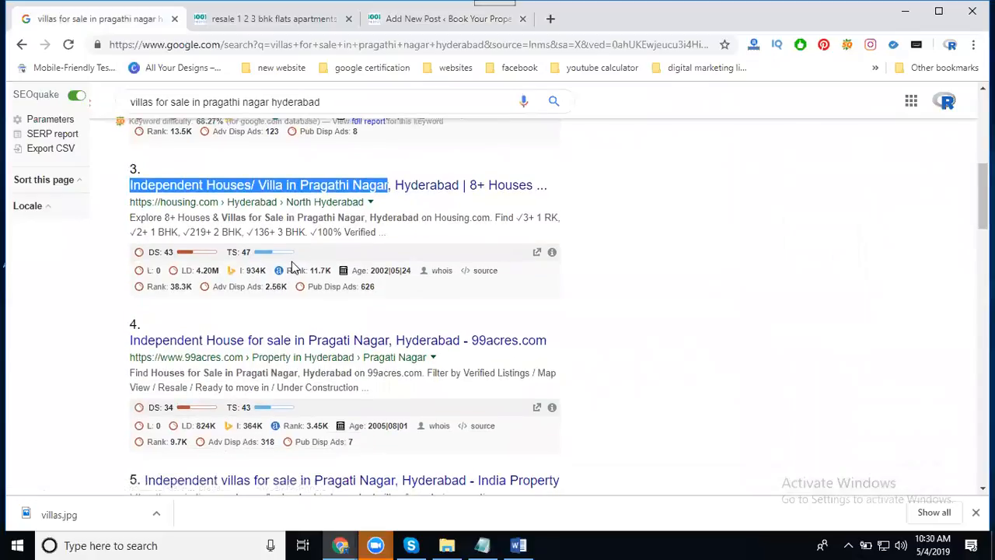
pyautogui.scroll(-5, 294, 266)
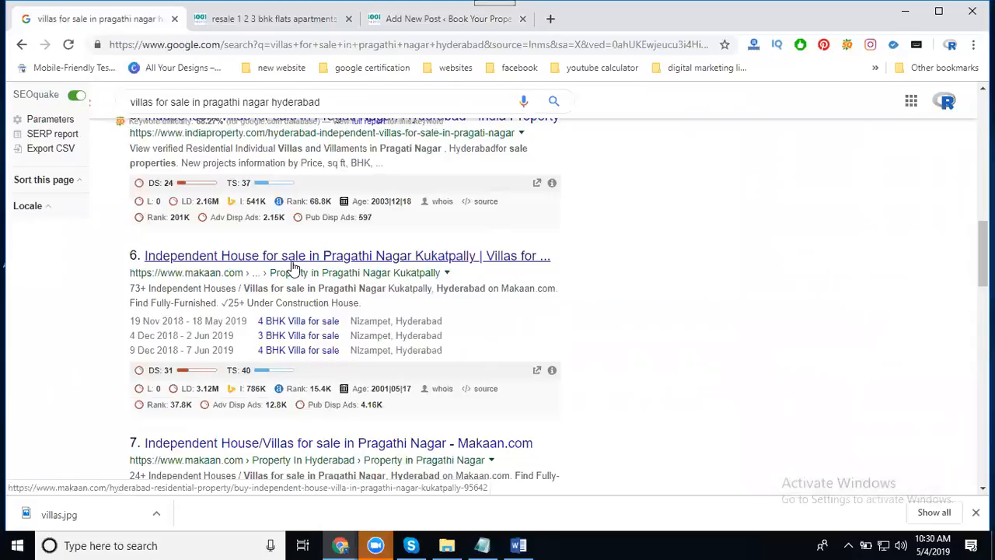
pyautogui.click(408, 27)
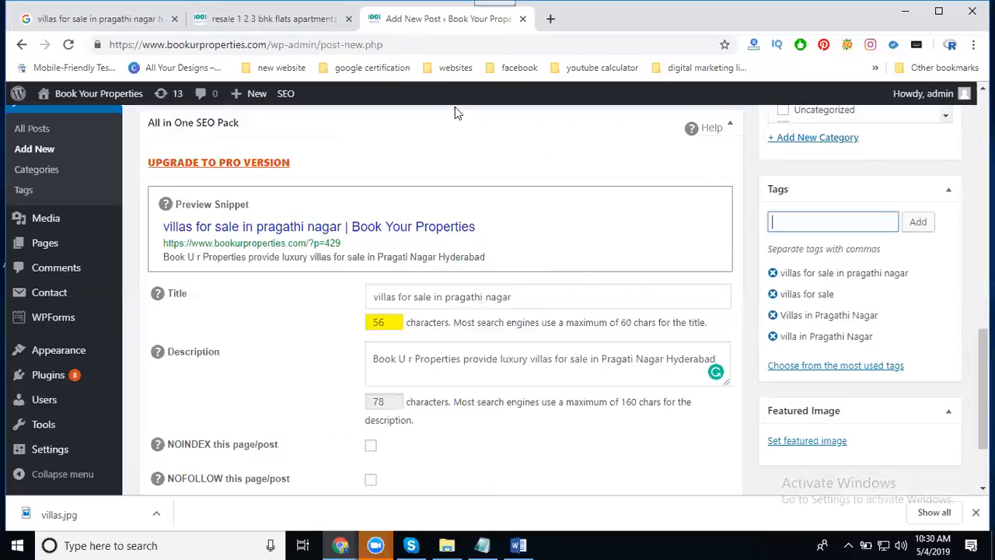
pyautogui.click(531, 357)
pyautogui.write('2, 3,')
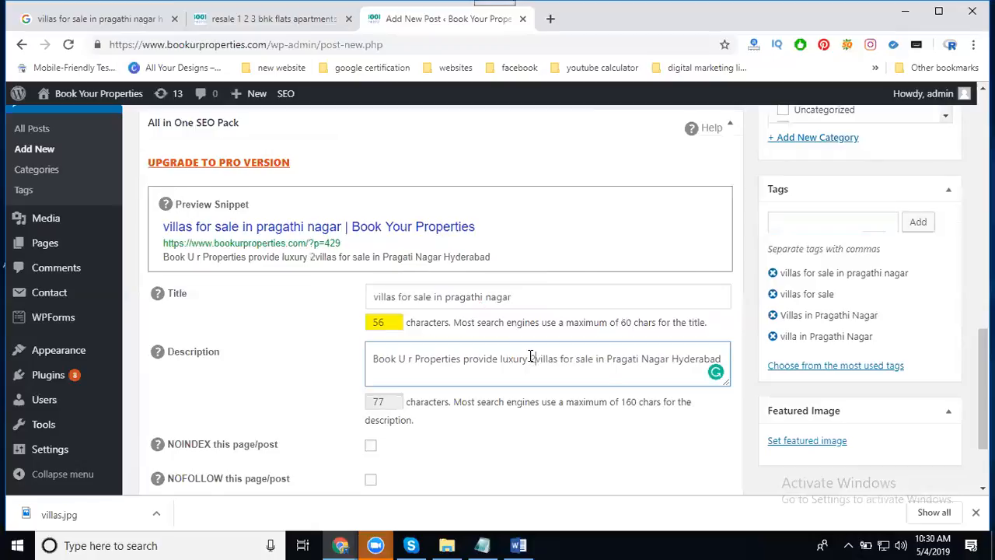
pyautogui.write('4,5 b')
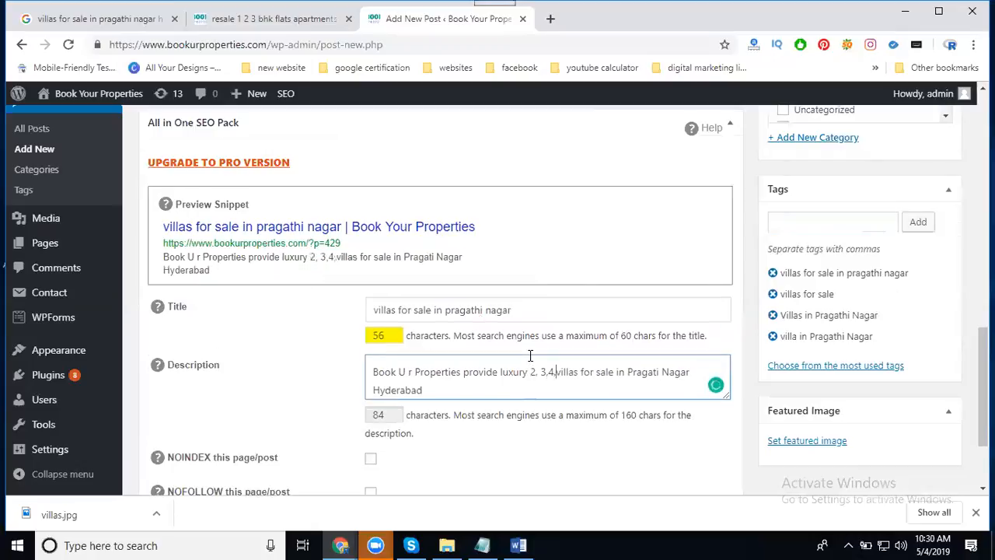
pyautogui.press('BackSpace')
pyautogui.write('BHL')
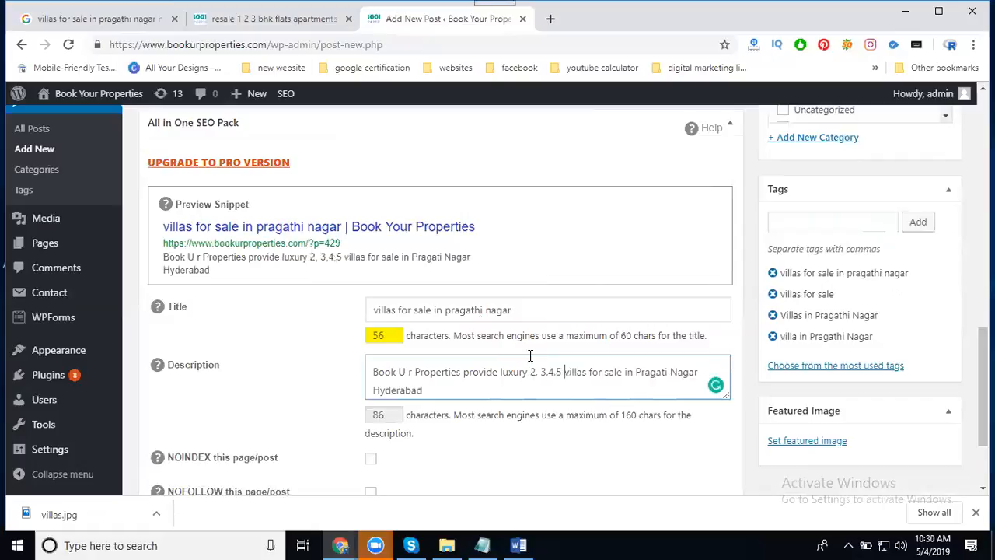
pyautogui.press('BackSpace')
pyautogui.write('K')
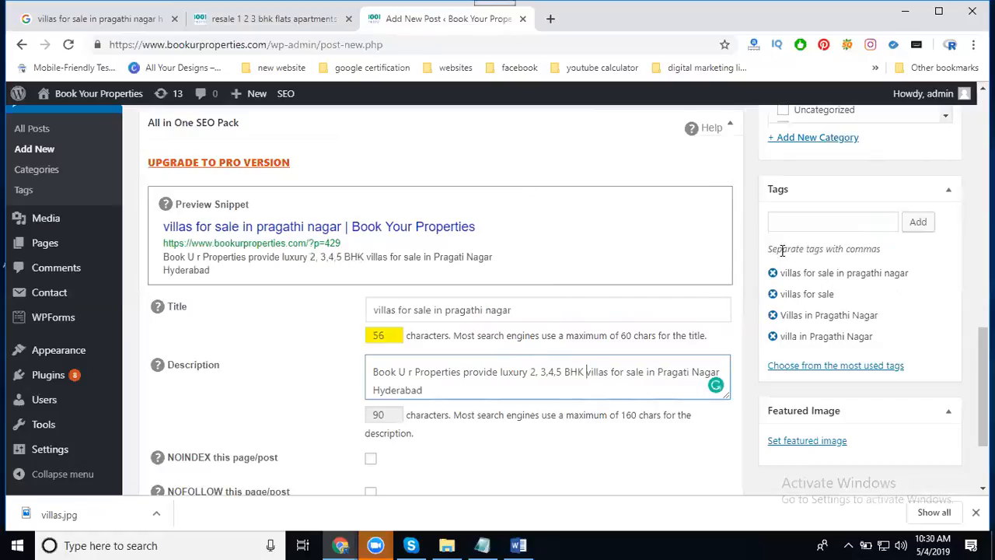
# Step: Draft the tag "2bhk villas in pragath nagar", search Google for it and accept the suggested spelling "2 bhk villas in pragathi nagar"
pyautogui.click(787, 221)
pyautogui.write('2bhk villas in pragath nagar')
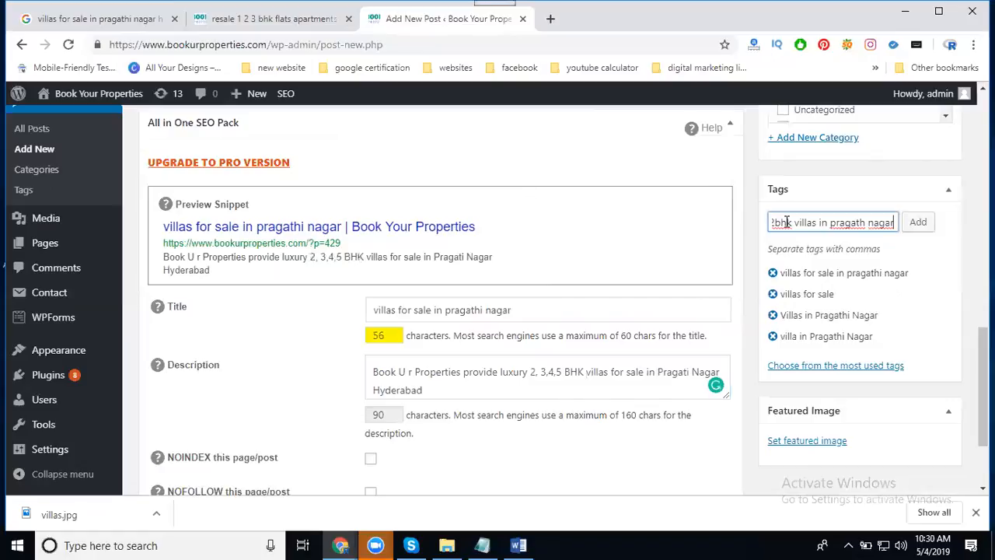
pyautogui.hotkey('ctrl', 'a')
pyautogui.hotkey('ctrl', 'c')
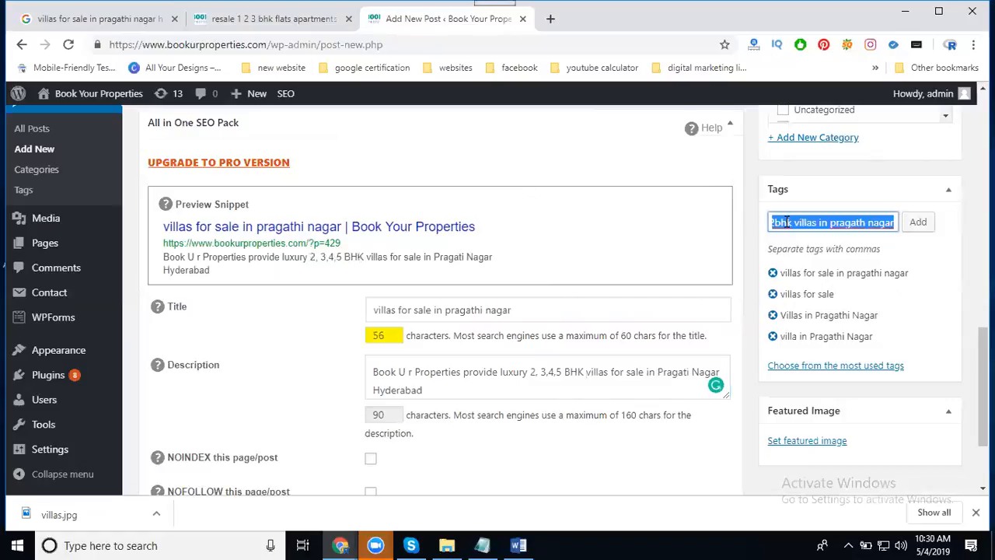
pyautogui.click(67, 23)
pyautogui.doubleClick(208, 102)
pyautogui.hotkey('ctrl', 'a')
pyautogui.hotkey('ctrl', 'v')
pyautogui.press('Return')
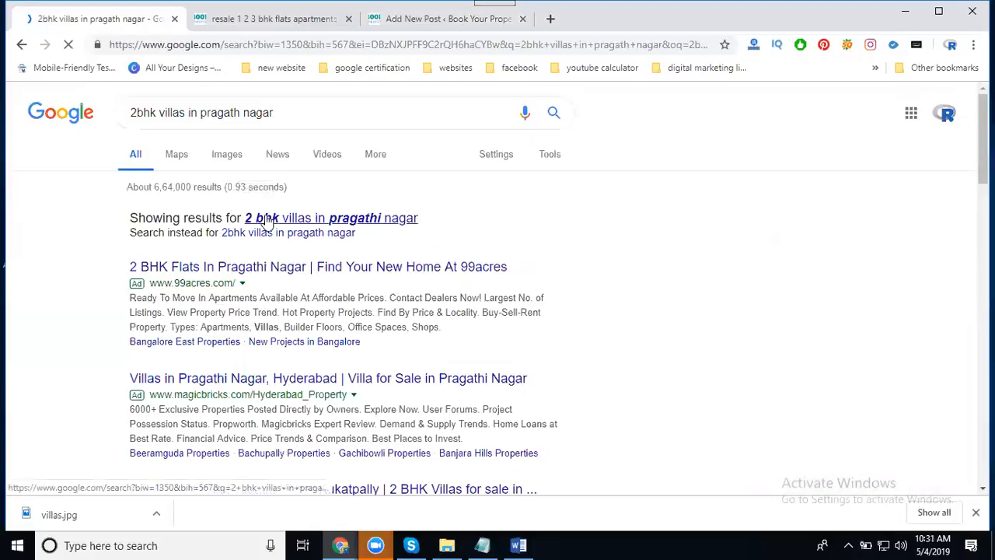
pyautogui.click(263, 223)
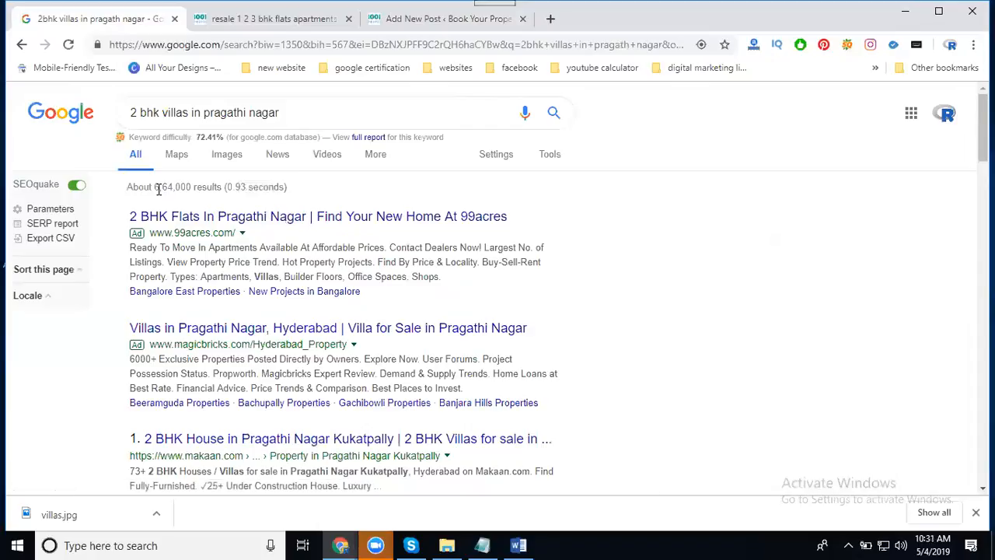
# Step: Copy the corrected phrase "2 bhk villas in pragathi nagar" from the Google search and add it as a tag of the post
pyautogui.tripleClick(230, 113)
pyautogui.hotkey('ctrl', 'c')
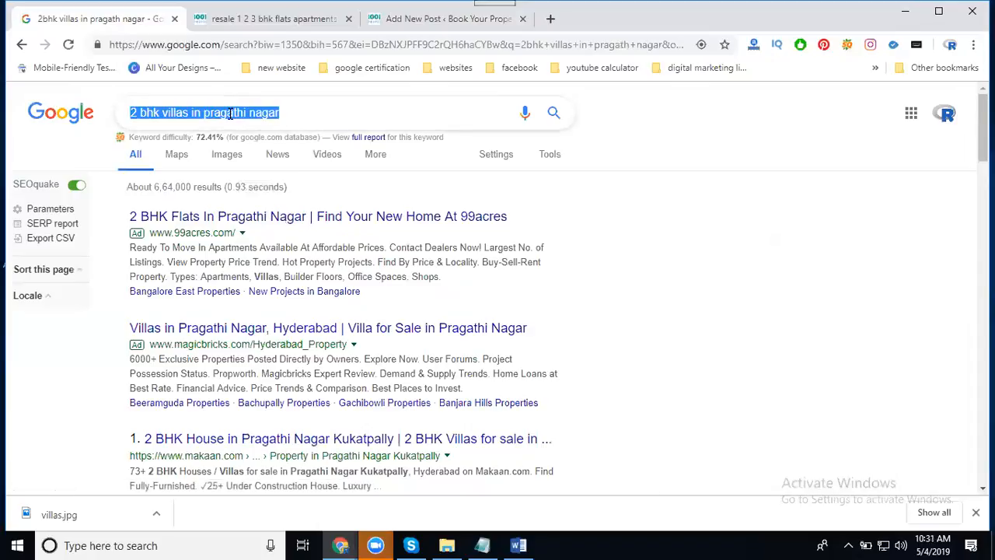
pyautogui.click(402, 15)
pyautogui.hotkey('ctrl', 'v')
pyautogui.click(917, 222)
# Step: Add the tag "3 bhk villas in pragathi nagar" by changing the number in the copied phrase
pyautogui.hotkey('ctrl', 'v')
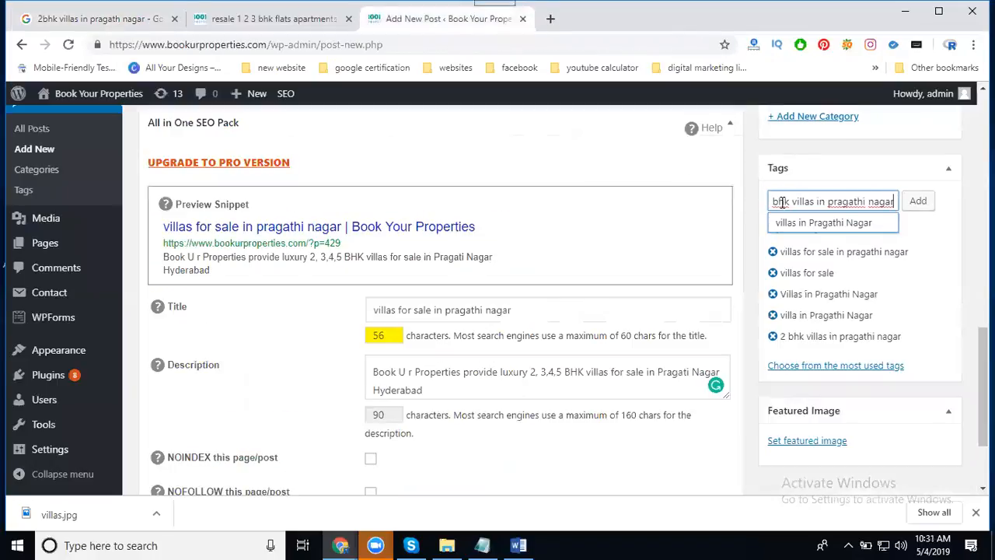
pyautogui.write('3')
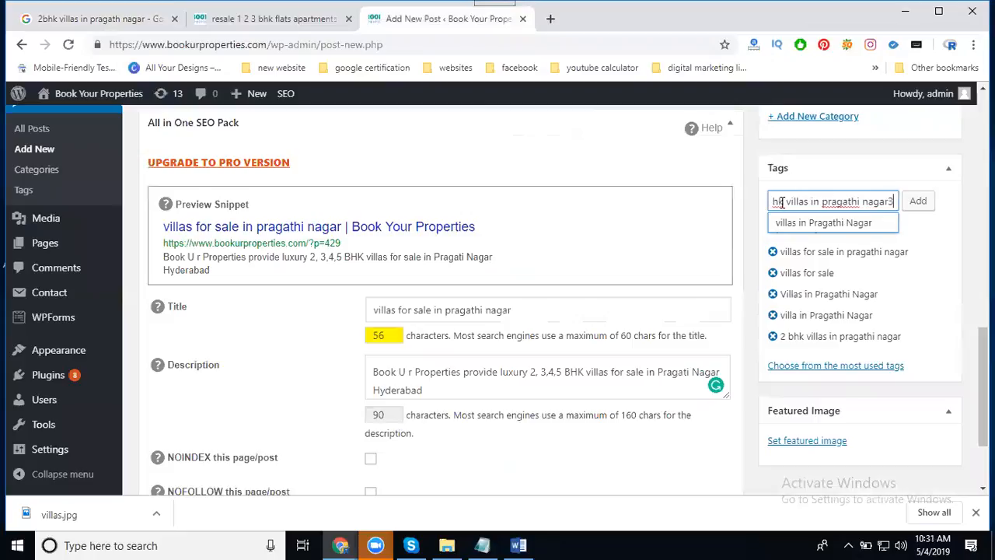
pyautogui.press('BackSpace')
pyautogui.press('Home')
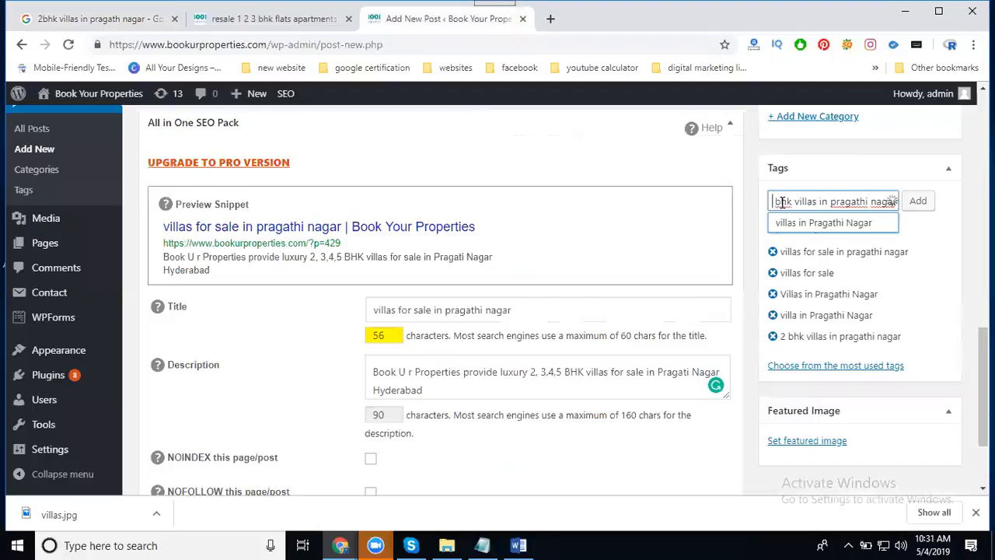
pyautogui.write('3')
pyautogui.press('Return')
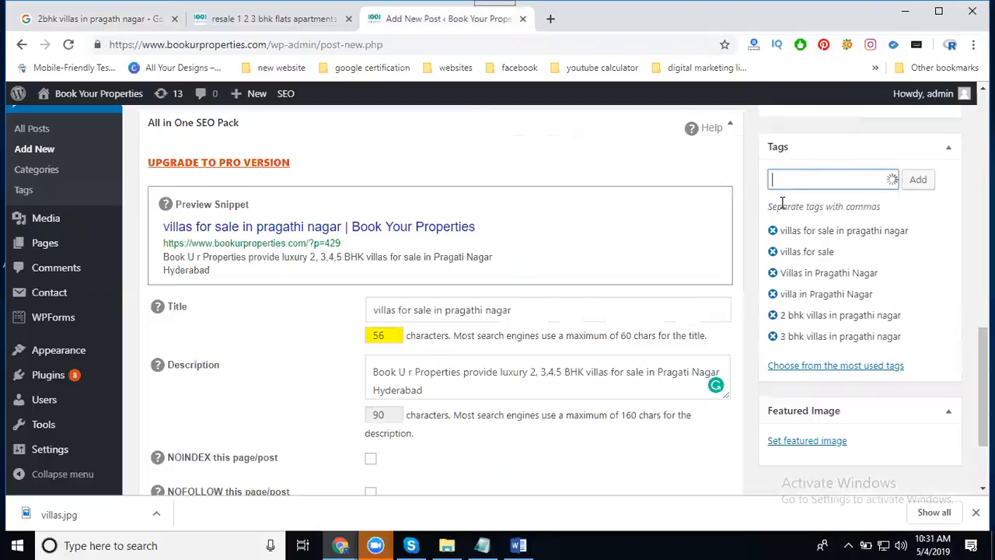
# Step: Add the tags "4 bhk villas in pragathi nagar" and "5 bhk villas in pragathi nagar" from the same phrase
pyautogui.write('bhk villas in pragathi nagar')
pyautogui.press('Home')
pyautogui.write('4')
pyautogui.press('Return')
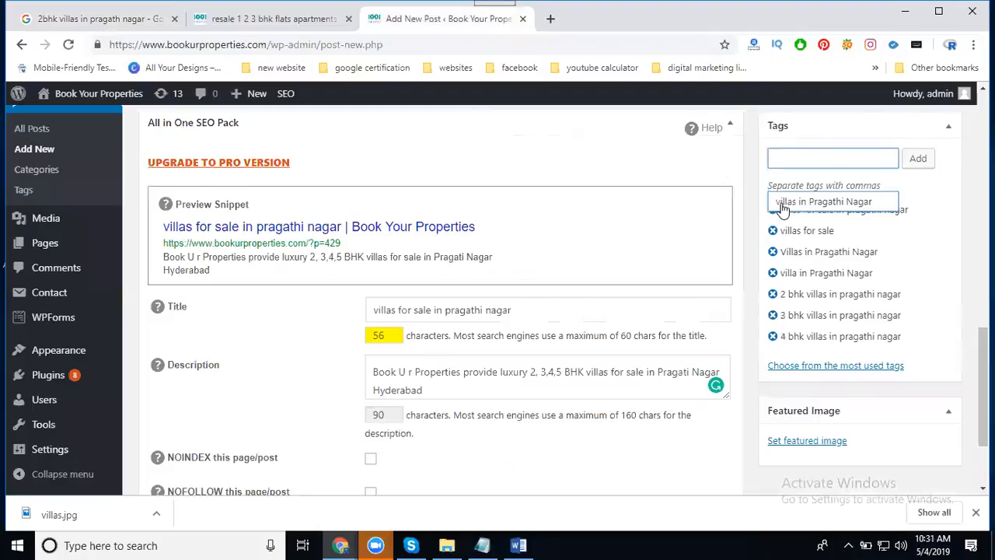
pyautogui.write('bhk villas in pragathi nagar')
pyautogui.press('Home')
pyautogui.write('5')
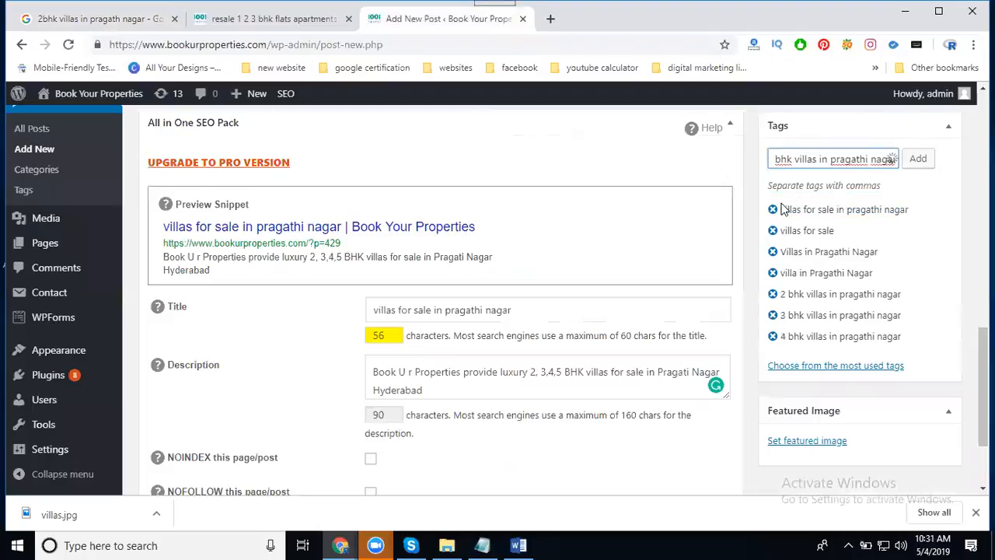
pyautogui.press('Return')
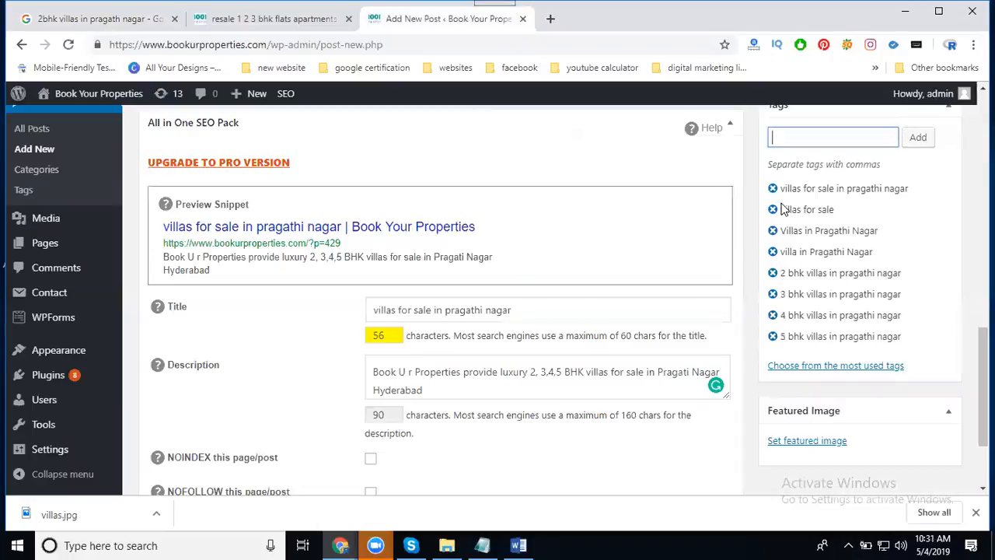
# Step: Set villas.jpg from the media library as the post's featured image
pyautogui.click(808, 441)
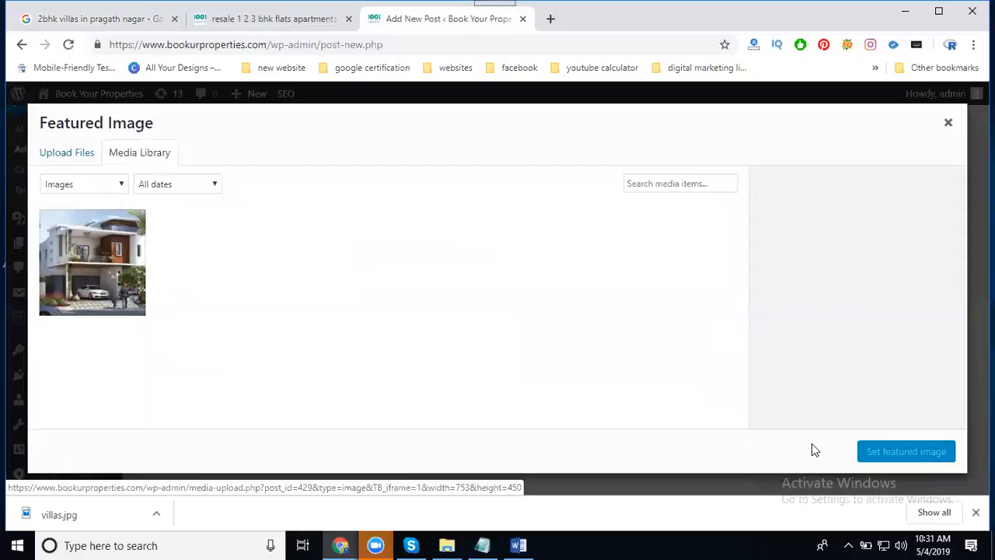
pyautogui.click(91, 251)
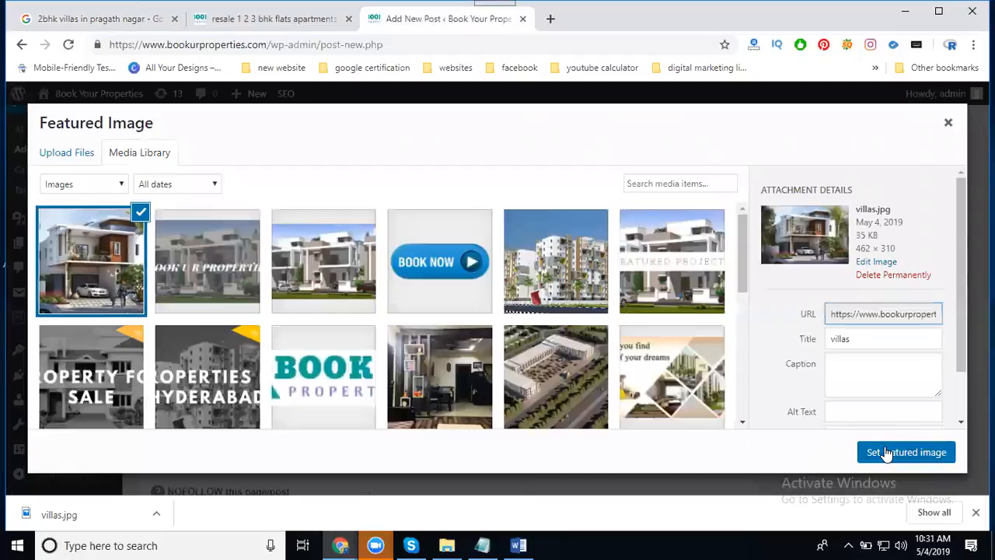
pyautogui.click(886, 451)
# Step: Publish the villas post
pyautogui.scroll(5, 913, 295)
pyautogui.scroll(2, 914, 295)
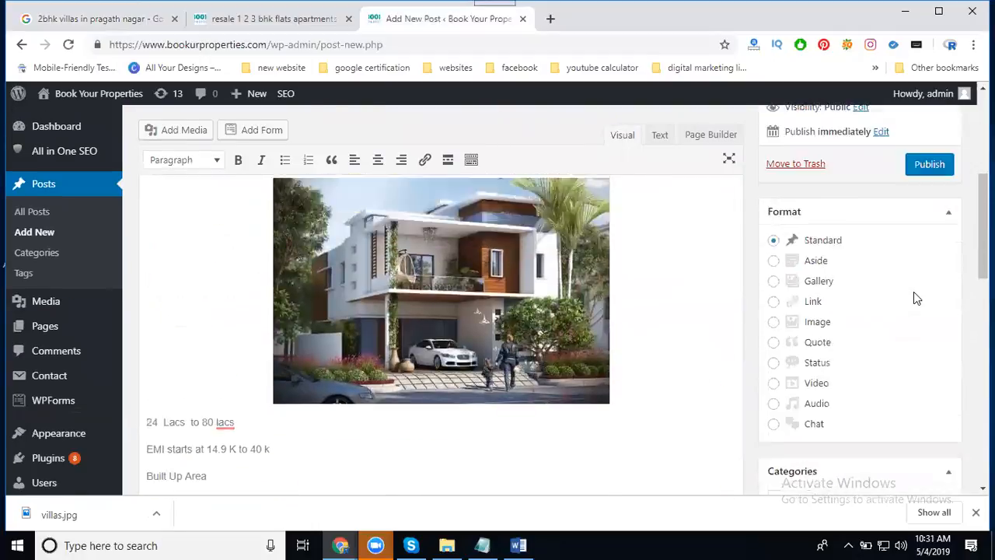
pyautogui.click(918, 250)
# Step: Open the live site's Services page and examine the listing of the villas post
pyautogui.click(230, 16)
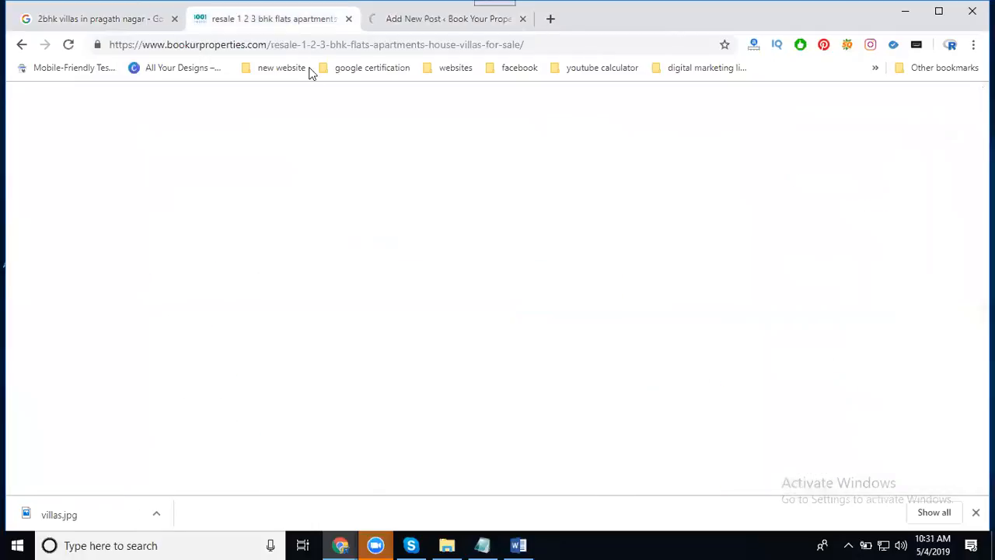
pyautogui.moveTo(612, 136)
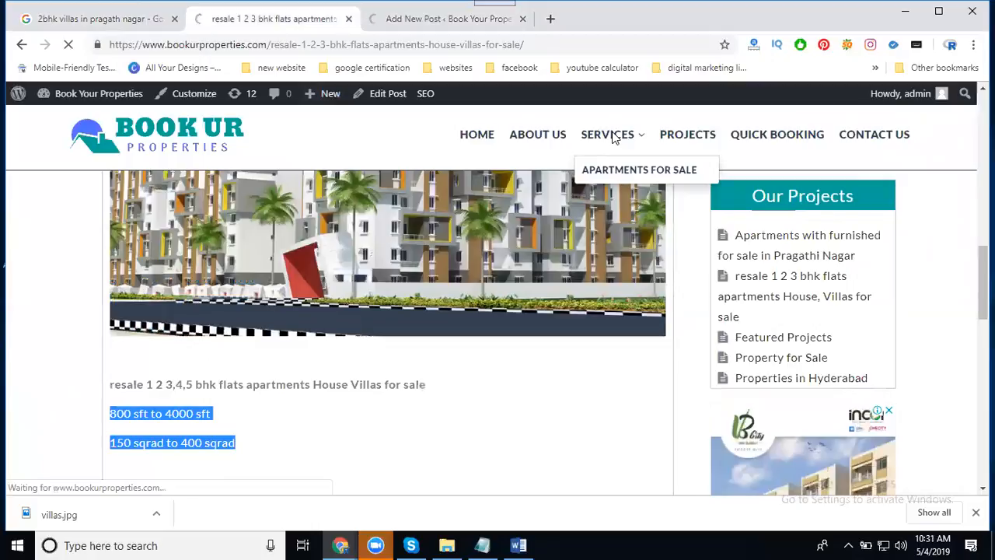
pyautogui.click(613, 137)
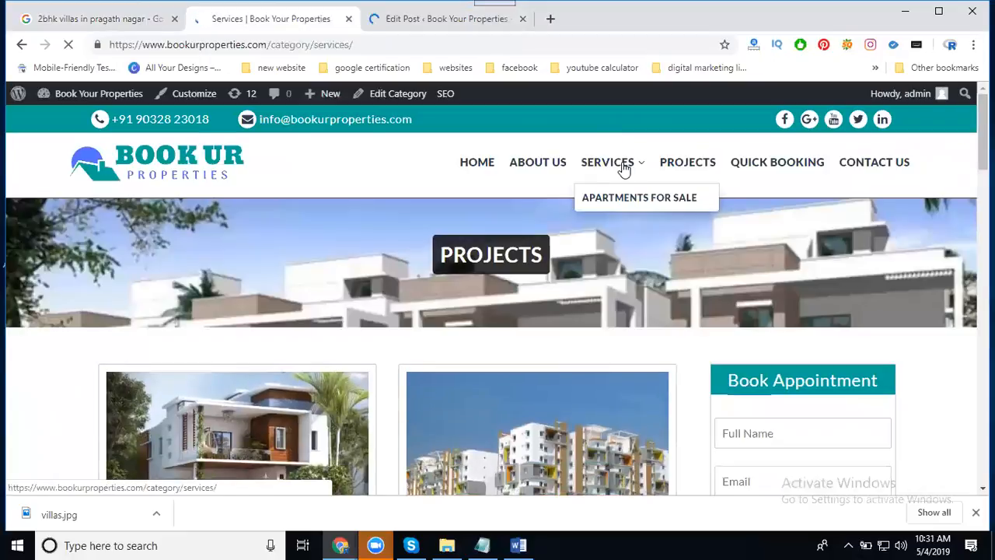
pyautogui.scroll(-2, 624, 167)
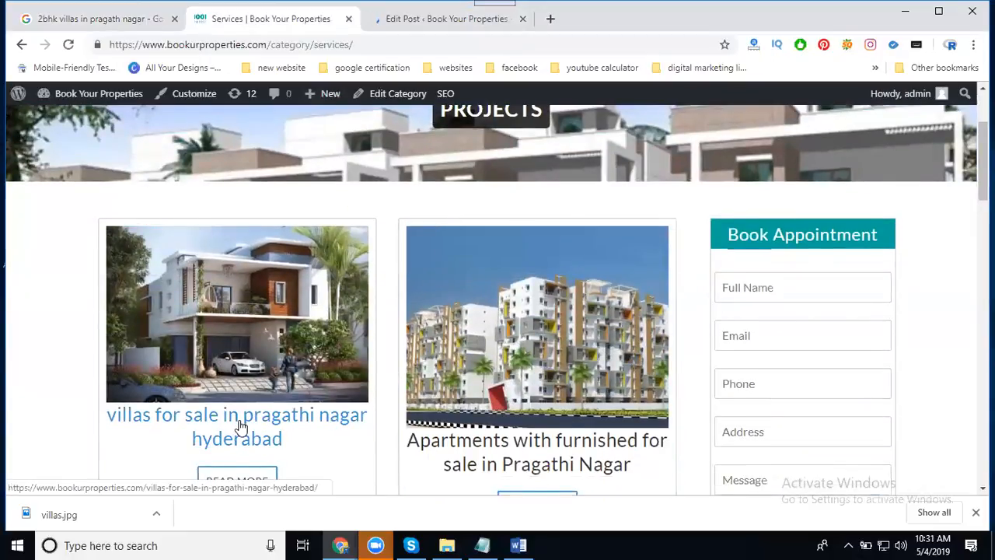
# Step: Open the villas post from its listing on the Services page and examine its title, image and text
pyautogui.scroll(-1, 240, 424)
pyautogui.scroll(-1, 237, 336)
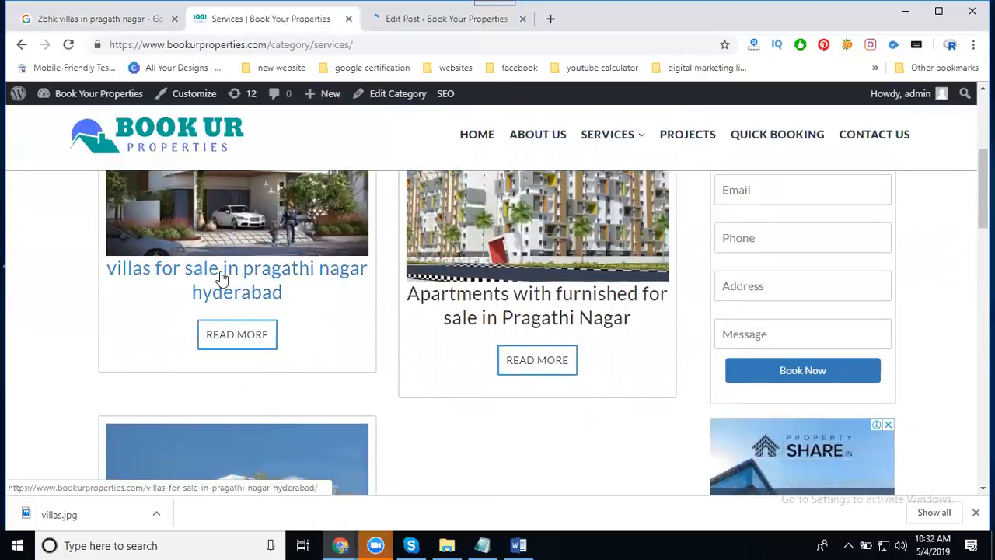
pyautogui.click(230, 335)
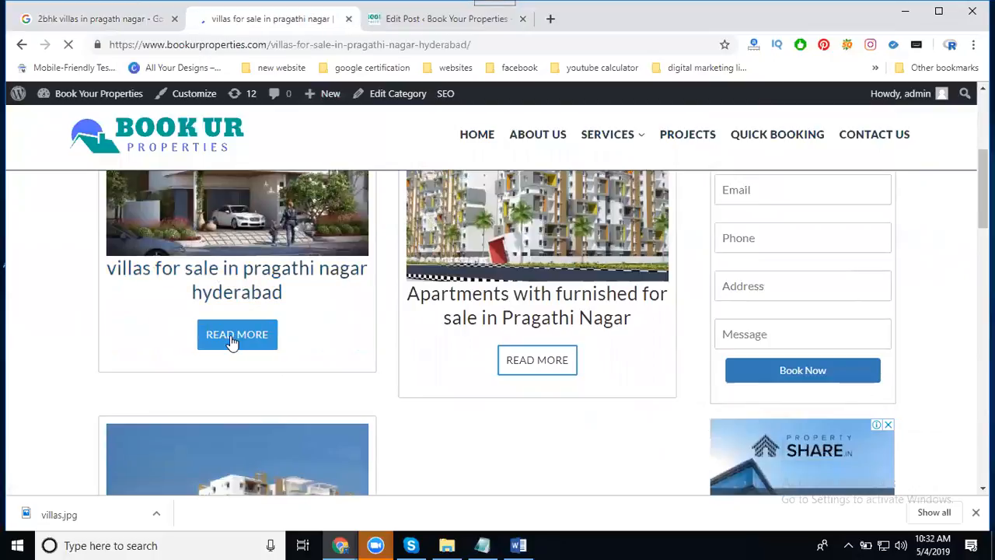
pyautogui.scroll(-3, 310, 326)
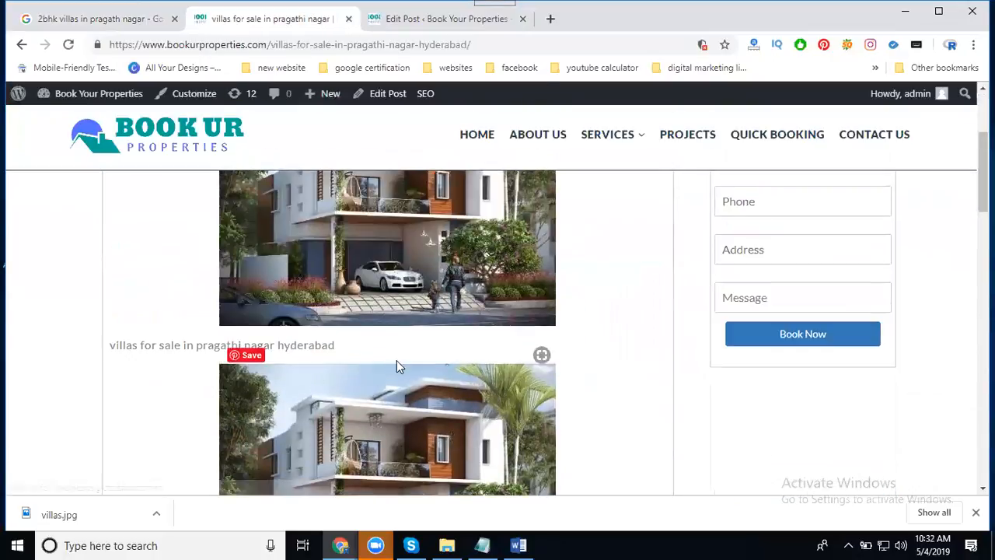
pyautogui.scroll(2, 397, 360)
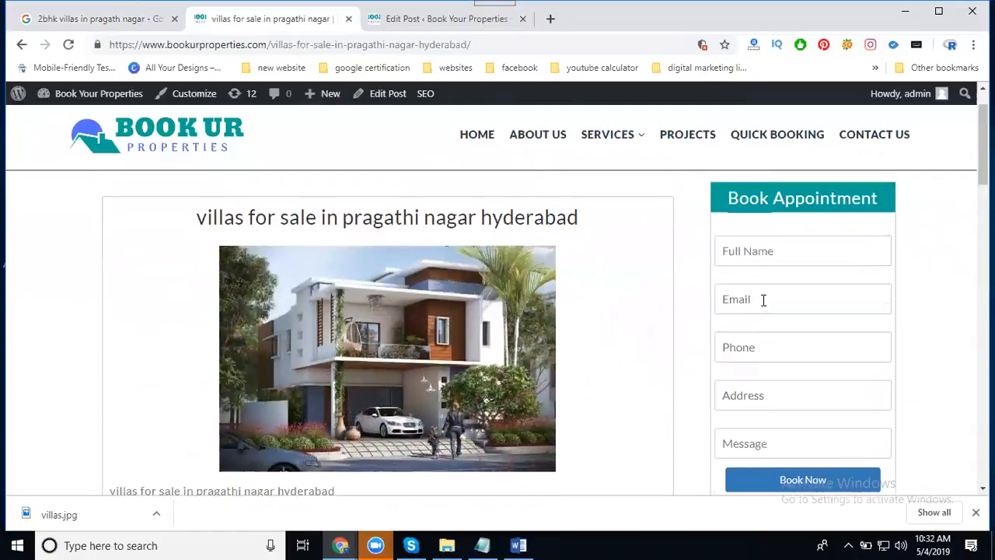
# Step: Go through the Full Name, Email, Phone, Address and Message fields of the Book Appointment form without filling them in
pyautogui.click(748, 251)
pyautogui.click(738, 295)
pyautogui.click(737, 350)
pyautogui.click(739, 395)
pyautogui.click(753, 442)
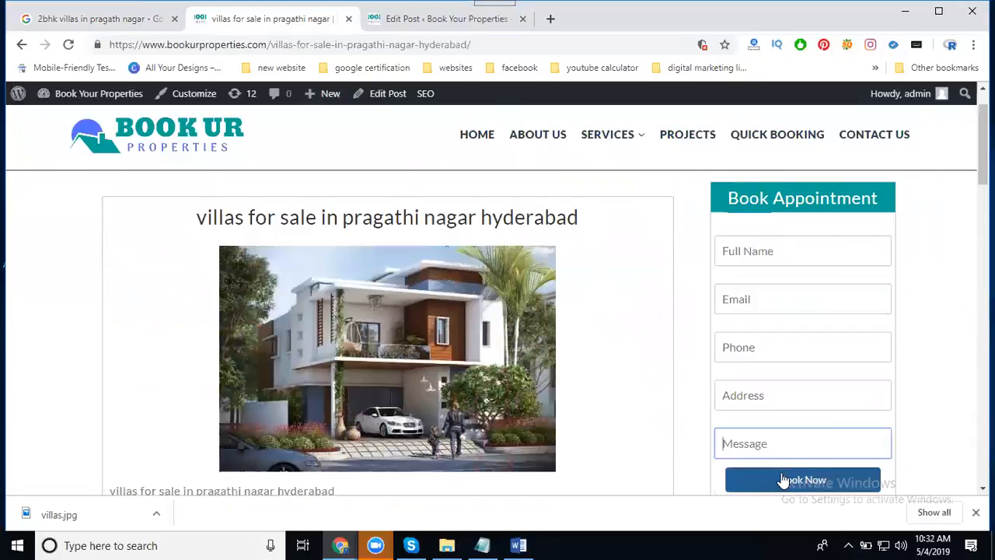
# Step: Compare the tags in the post editor with the tags displayed below the live villas post
pyautogui.click(396, 23)
pyautogui.scroll(-4, 412, 327)
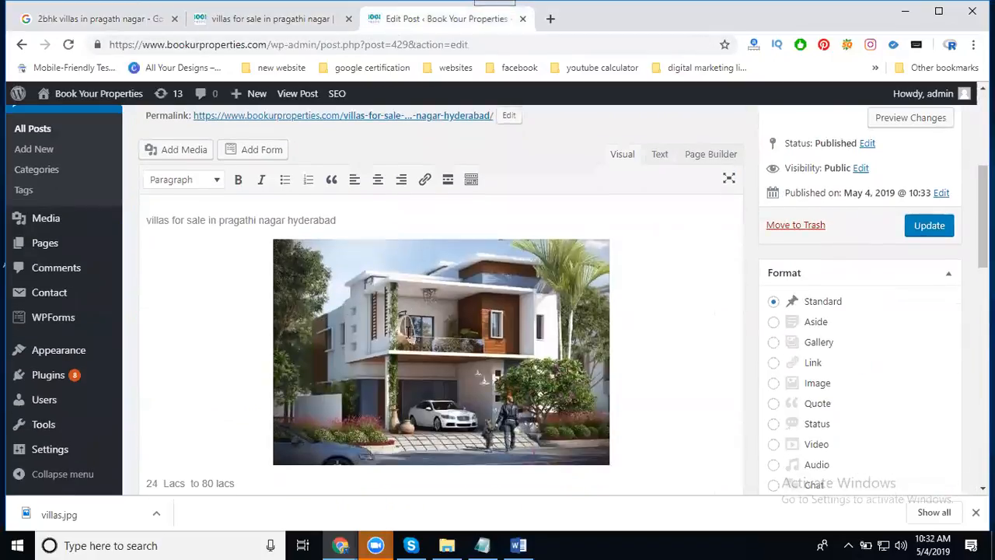
pyautogui.scroll(-10, 408, 330)
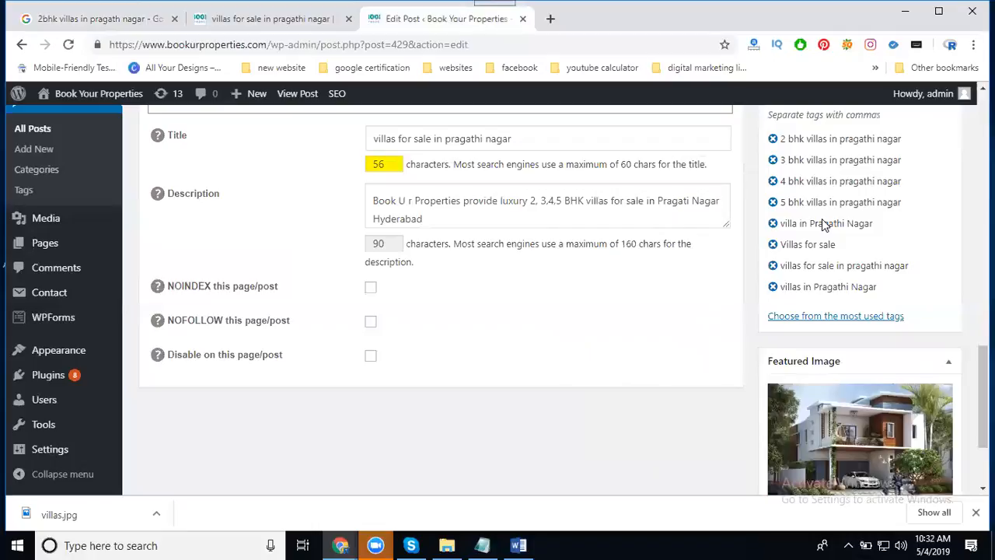
pyautogui.click(257, 17)
pyautogui.scroll(-8, 430, 250)
pyautogui.scroll(4, 300, 265)
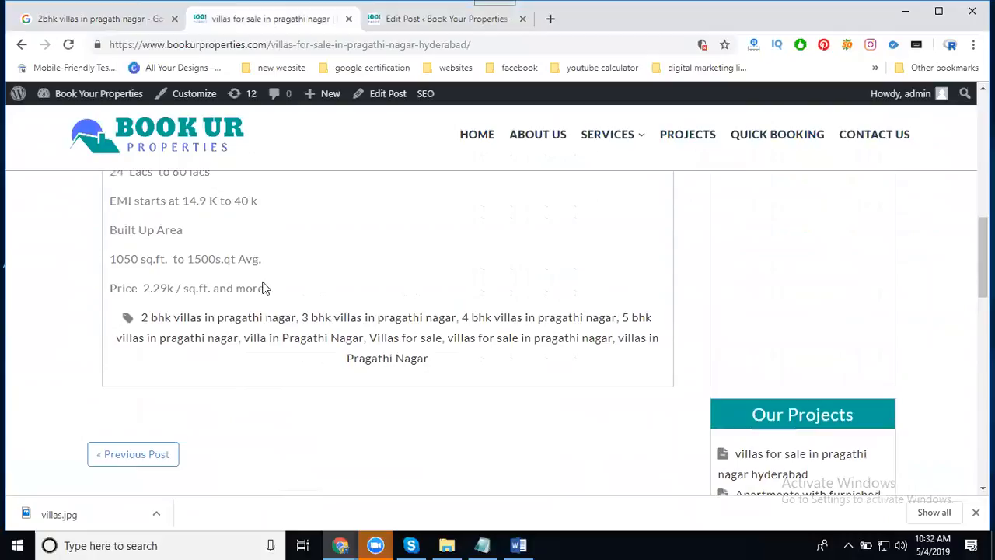
# Step: Add four blank lines after the price line at the end of the villas post's content and update the post
pyautogui.click(396, 24)
pyautogui.scroll(4, 350, 233)
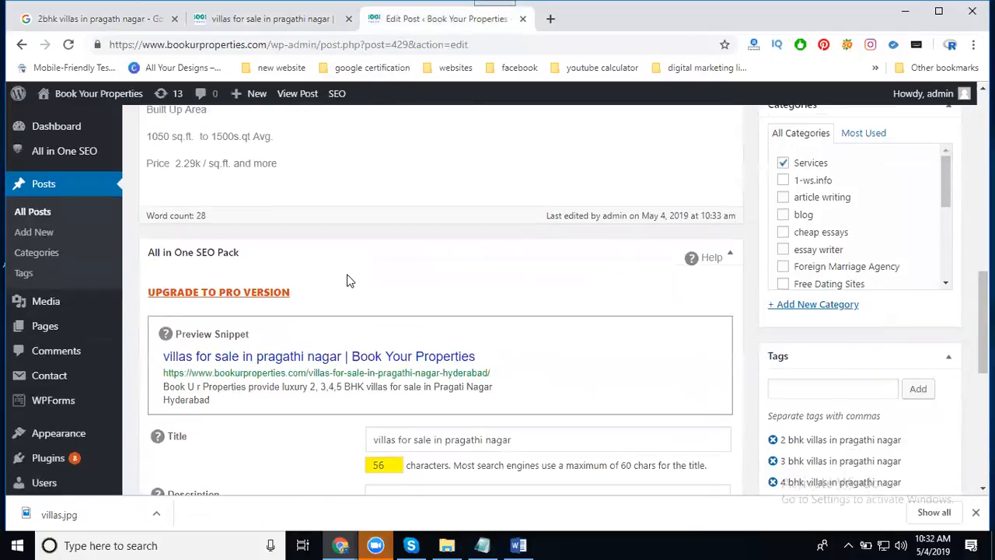
pyautogui.scroll(1, 348, 281)
pyautogui.click(303, 229)
pyautogui.press('Return')
pyautogui.press('Return')
pyautogui.press('Return')
pyautogui.press('Return')
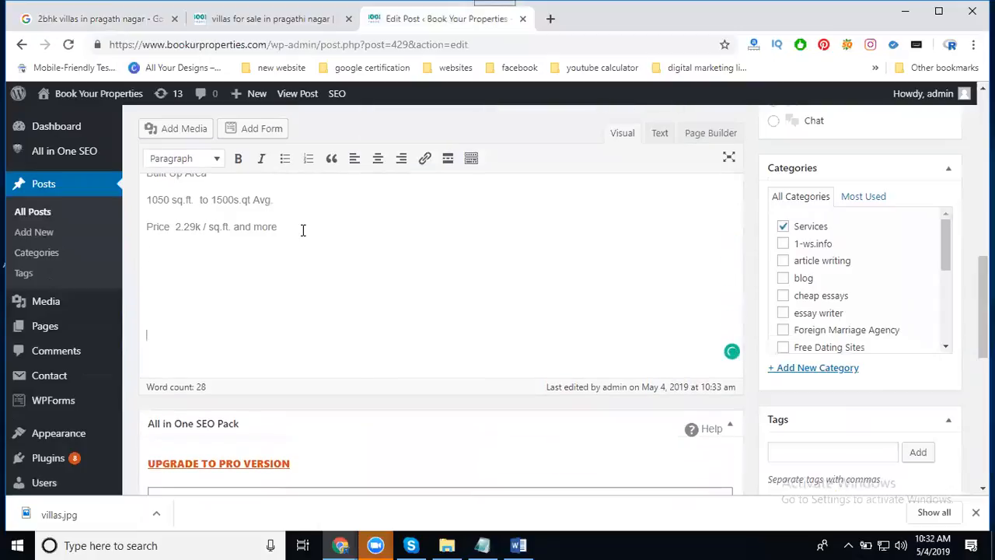
pyautogui.scroll(5, 724, 212)
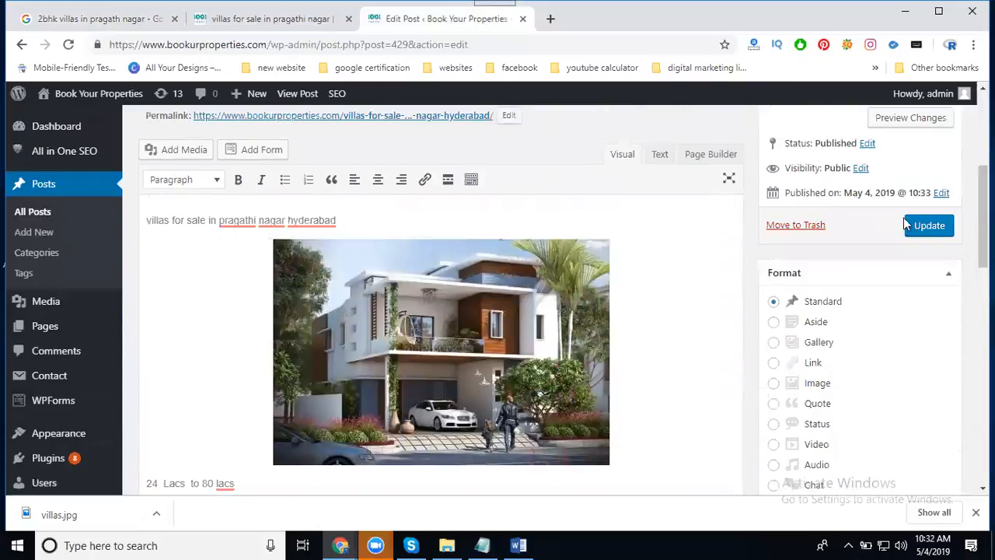
pyautogui.click(906, 225)
# Step: Reload the live villas post and check the spacing between the price line and the tags
pyautogui.click(245, 20)
pyautogui.click(67, 49)
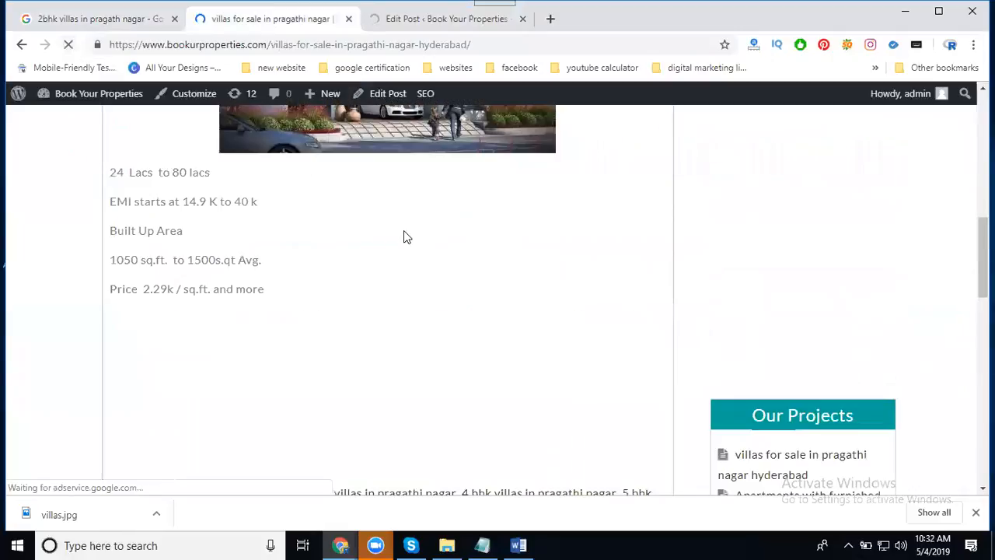
pyautogui.scroll(-2, 403, 230)
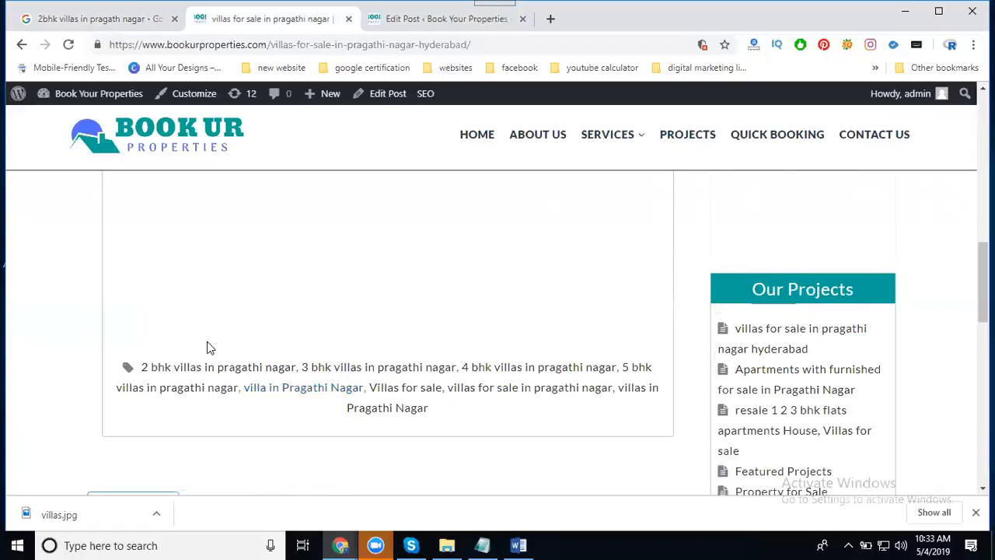
pyautogui.scroll(10, 209, 347)
pyautogui.scroll(5, 206, 347)
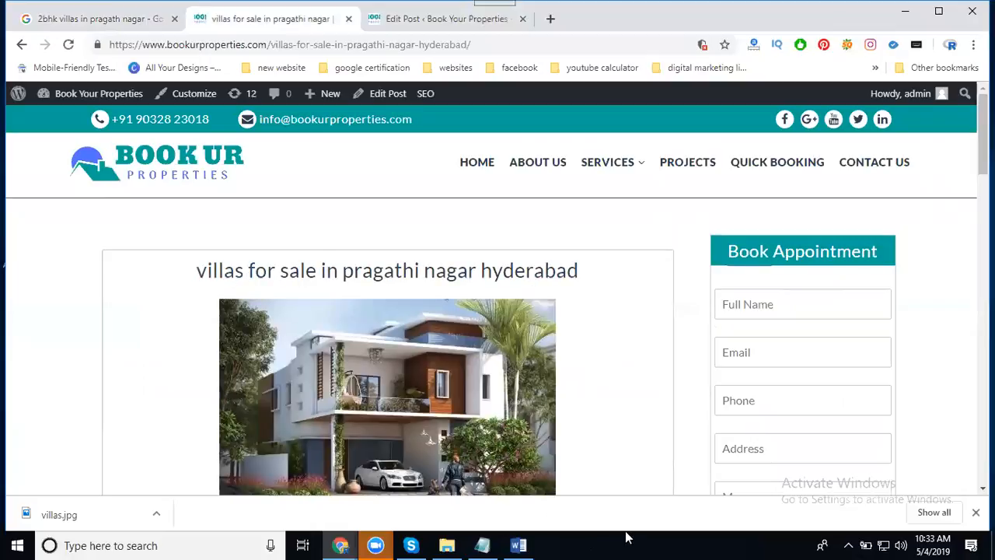
# Step: Open the home page of the live Book Your Properties site
pyautogui.click(470, 172)
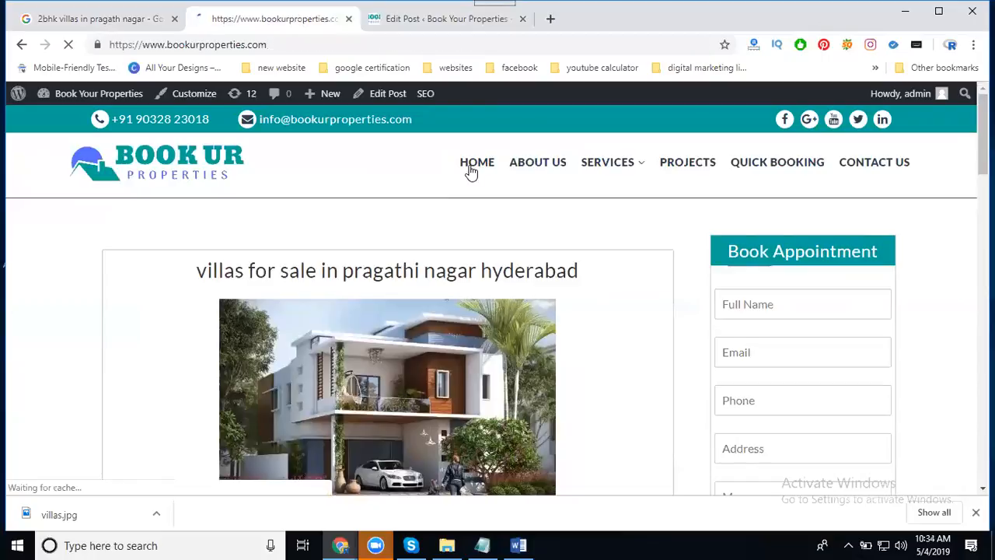